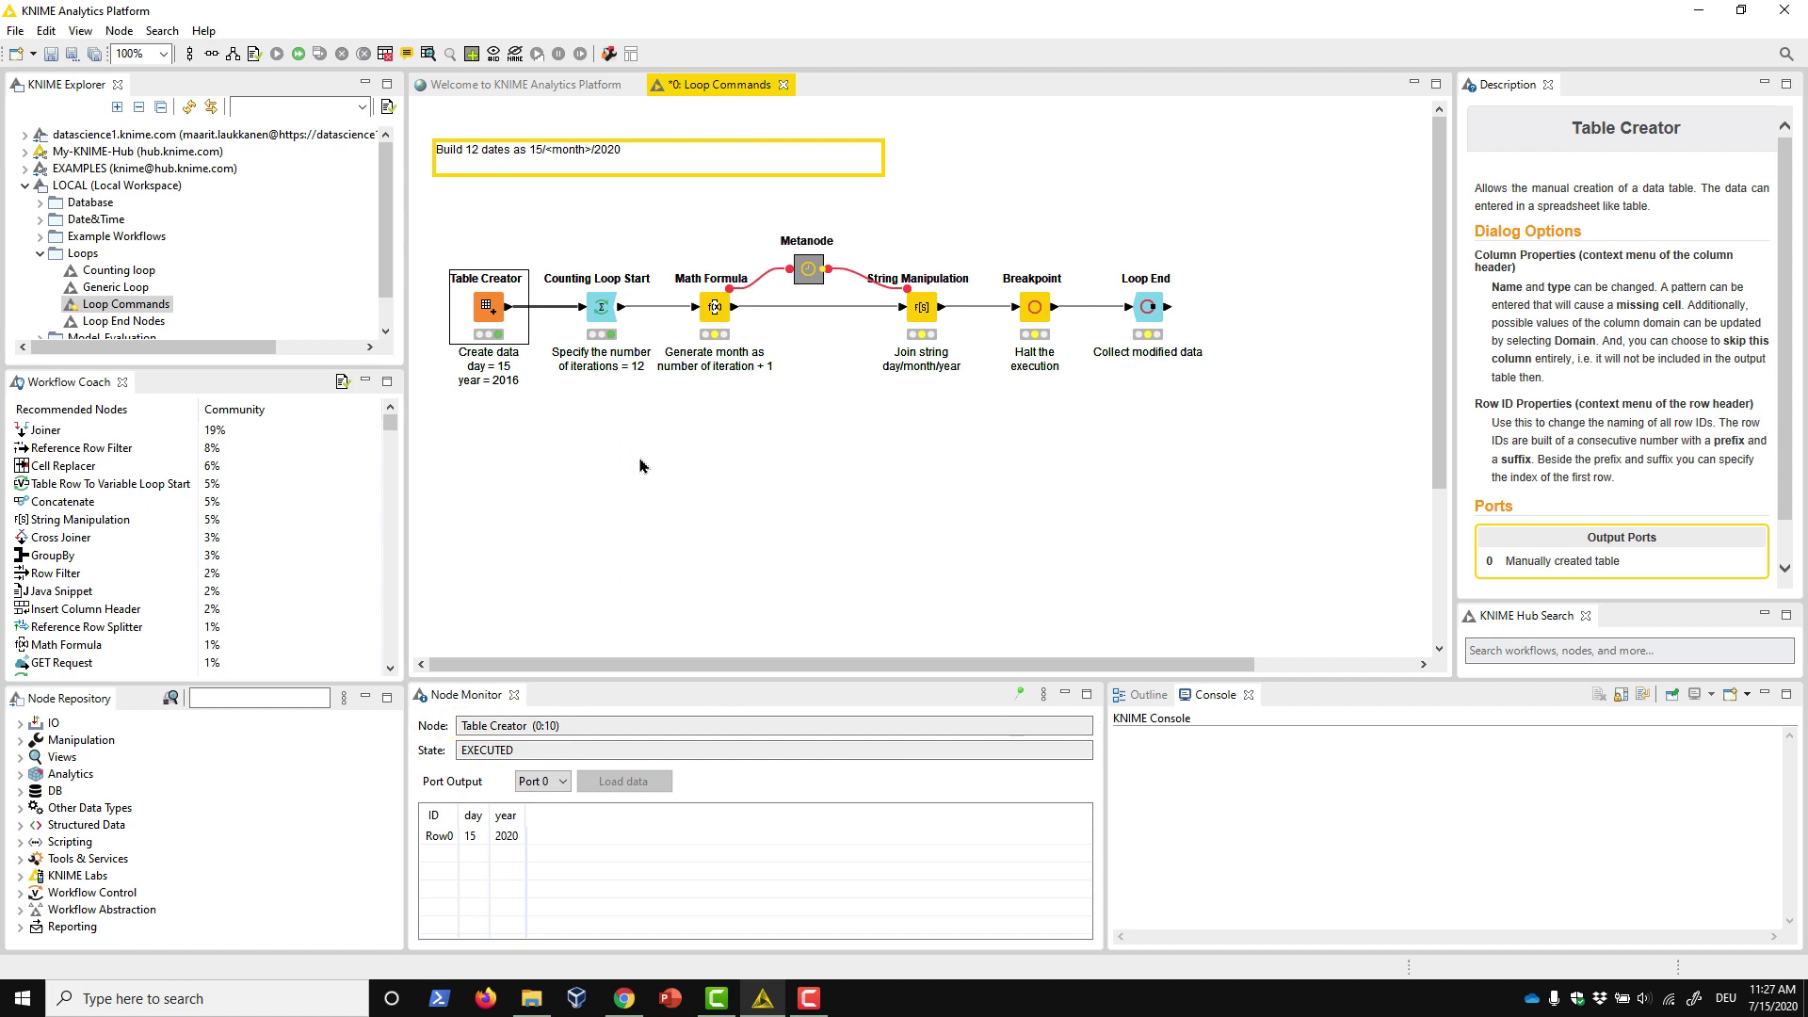
Step: Set the Node Monitor to show flow variables and select the Counting Loop Start node
click(1051, 700)
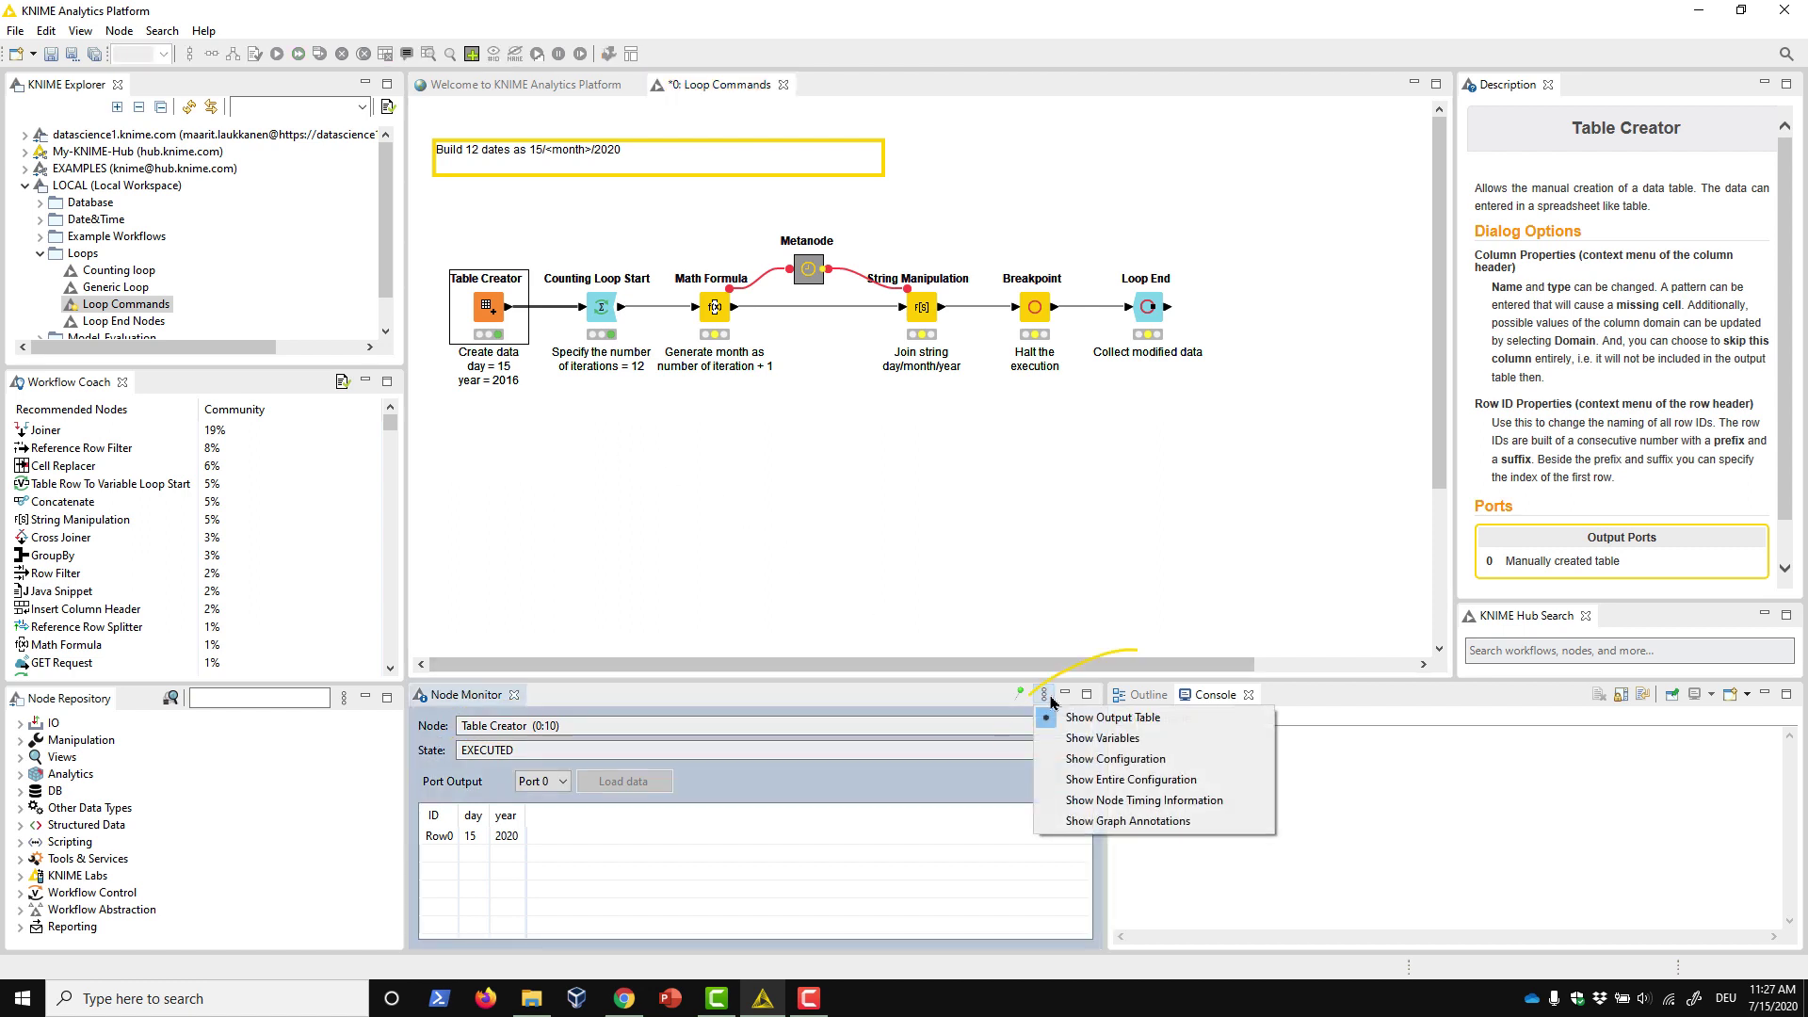
click(1067, 739)
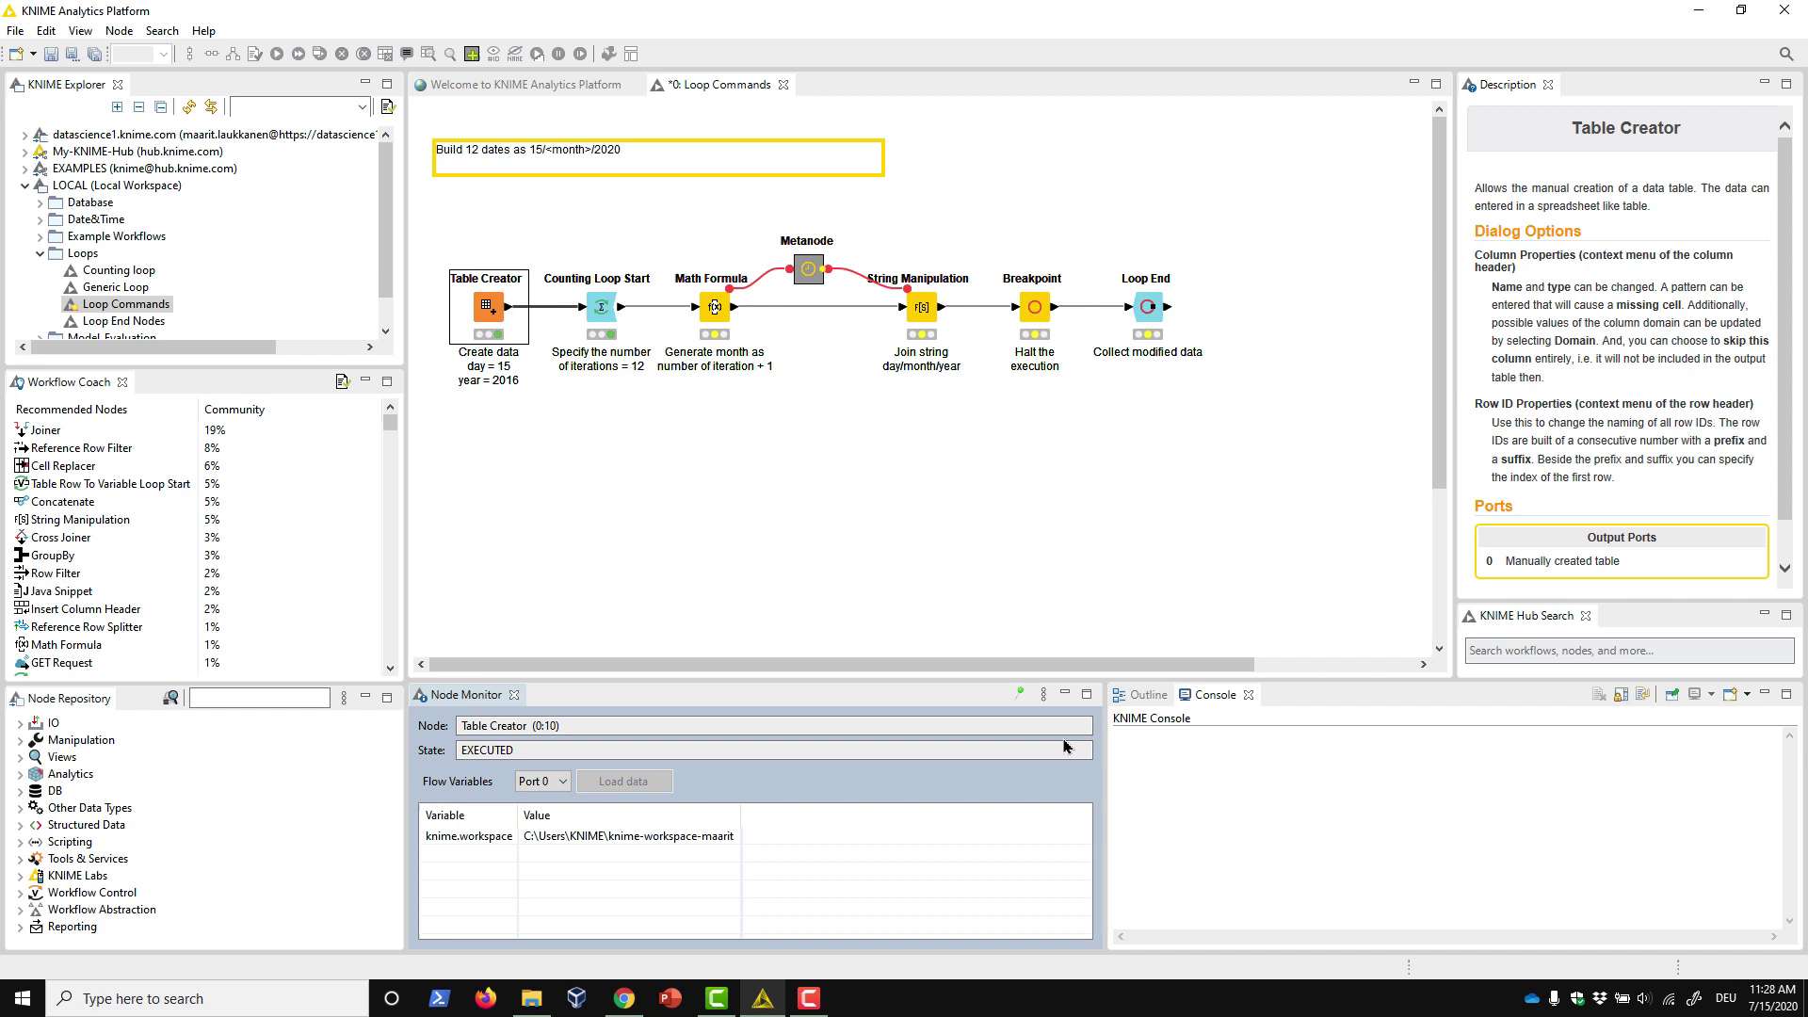
click(600, 314)
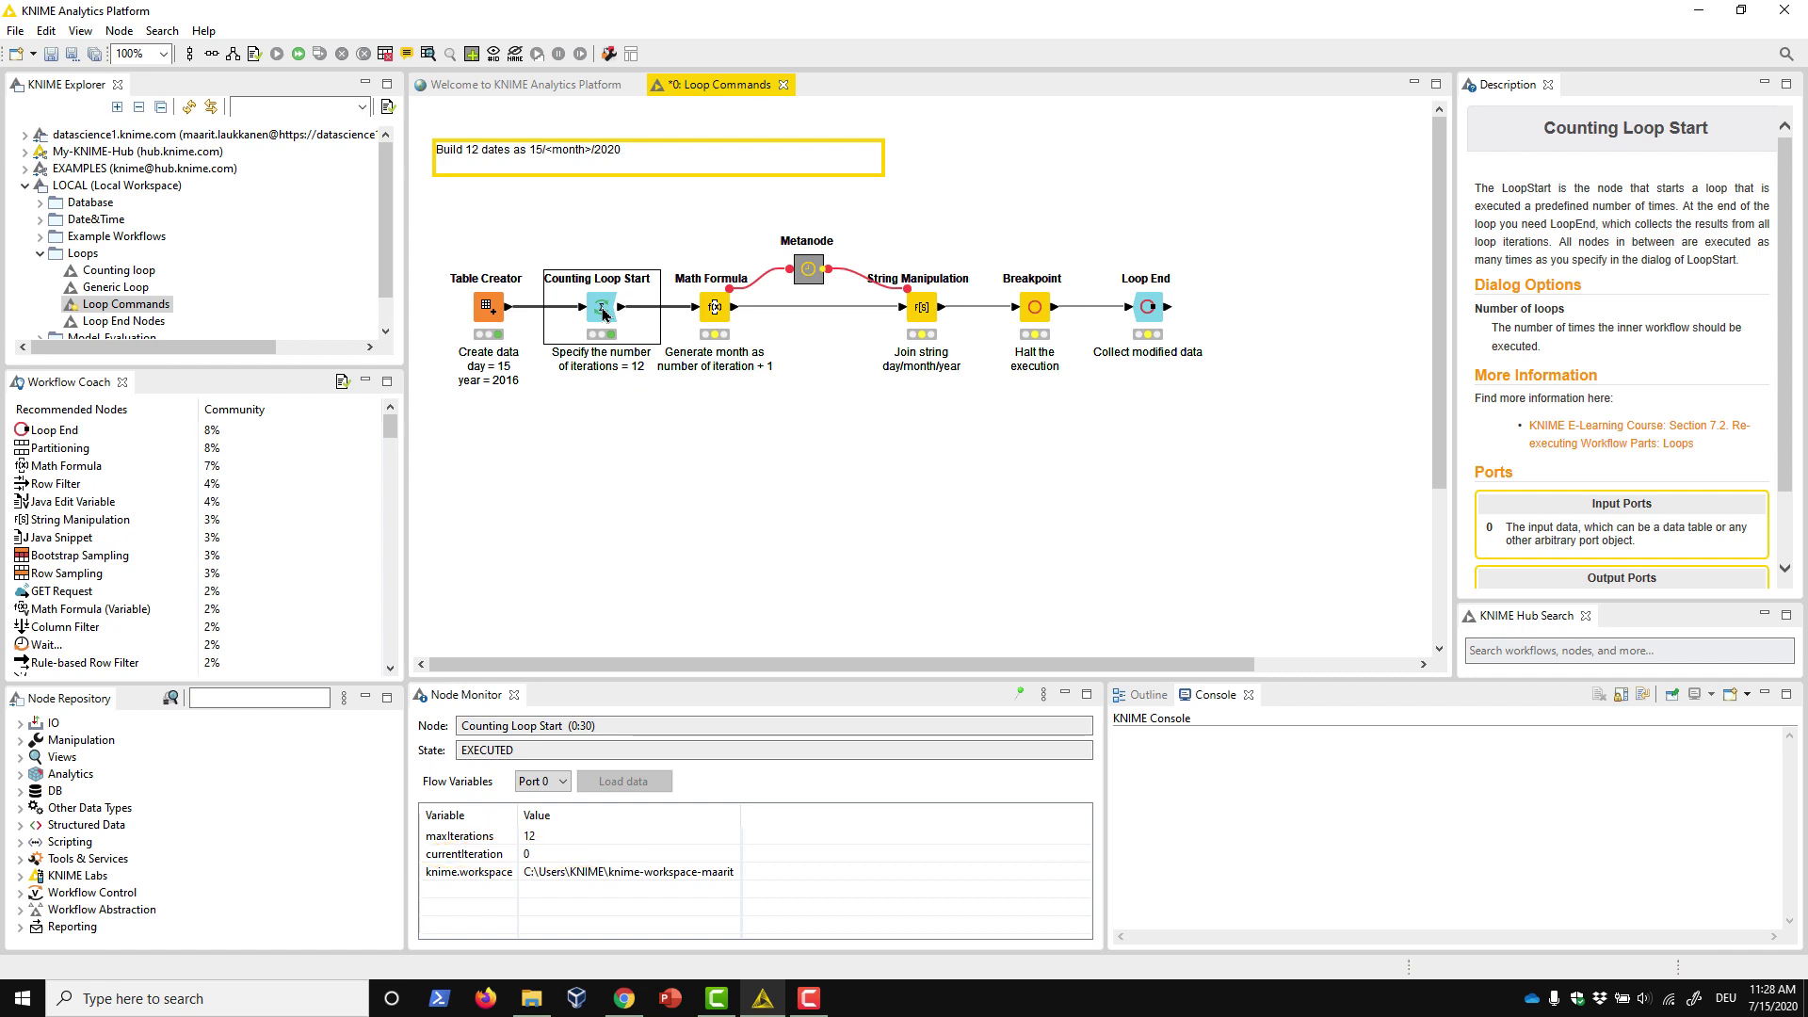
Step: Pin the monitor to Counting Loop Start and execute Loop End so the whole loop runs
click(1022, 696)
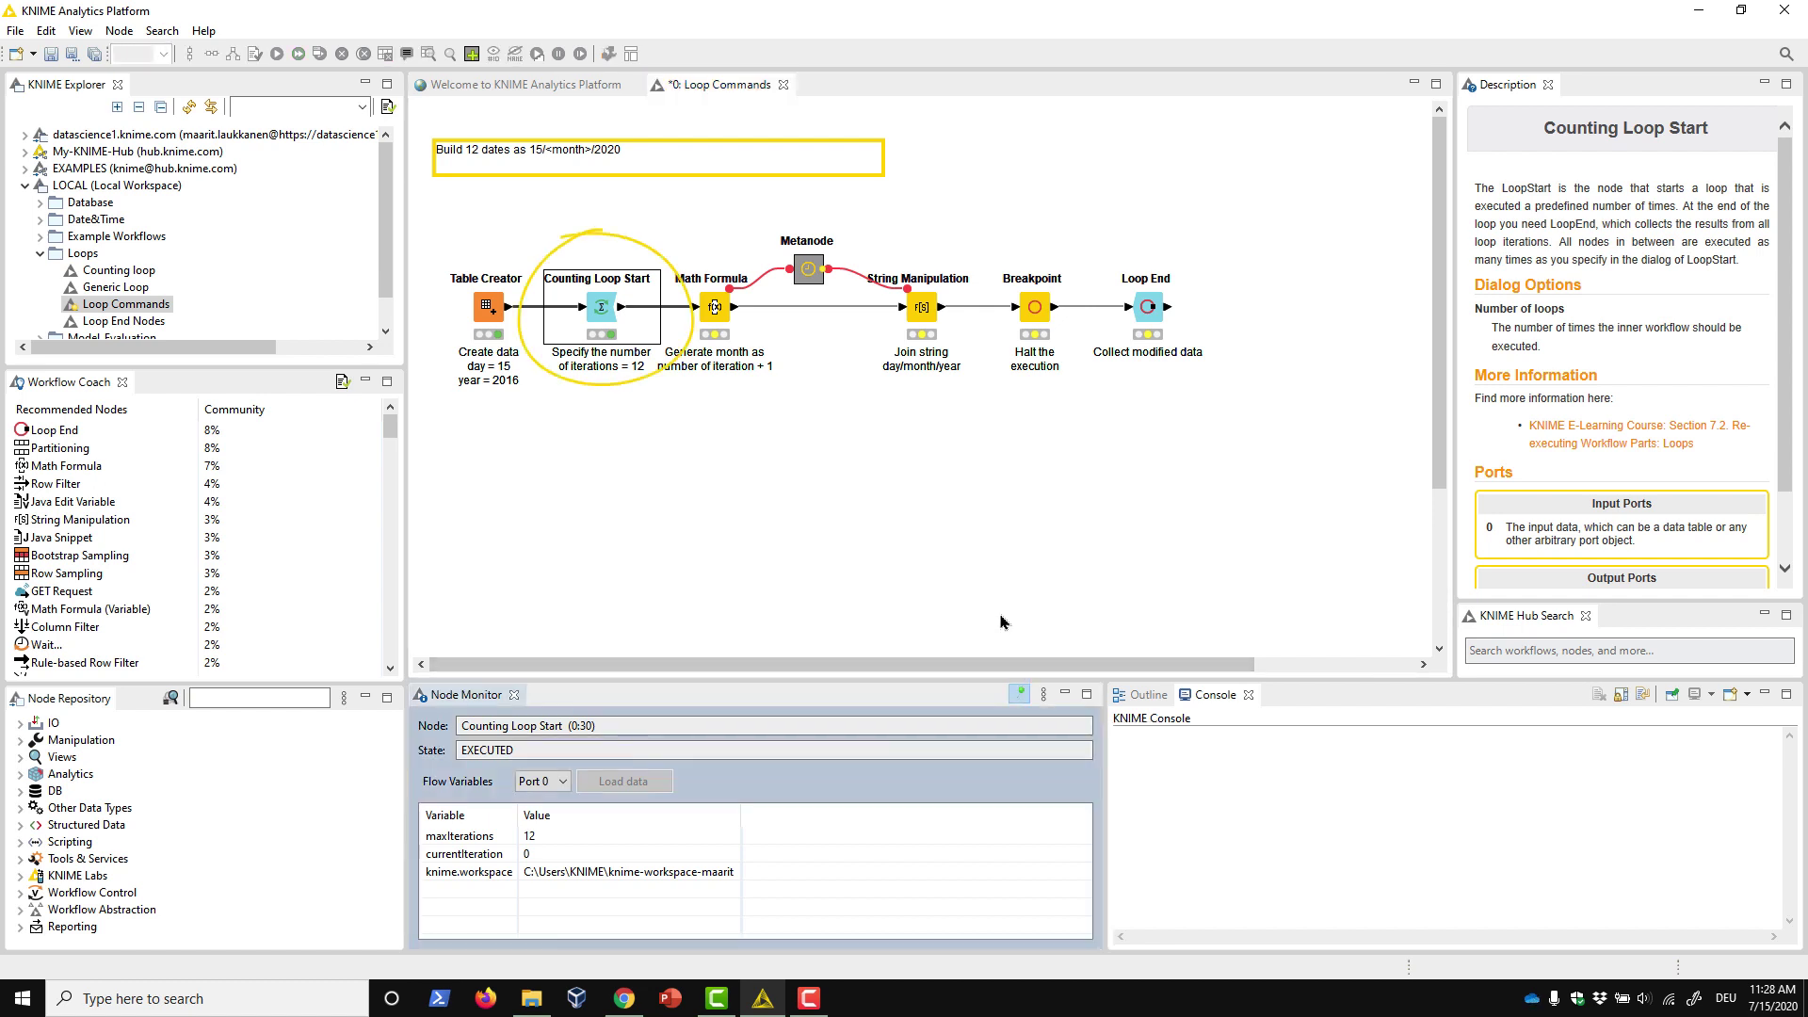
right_click(1152, 314)
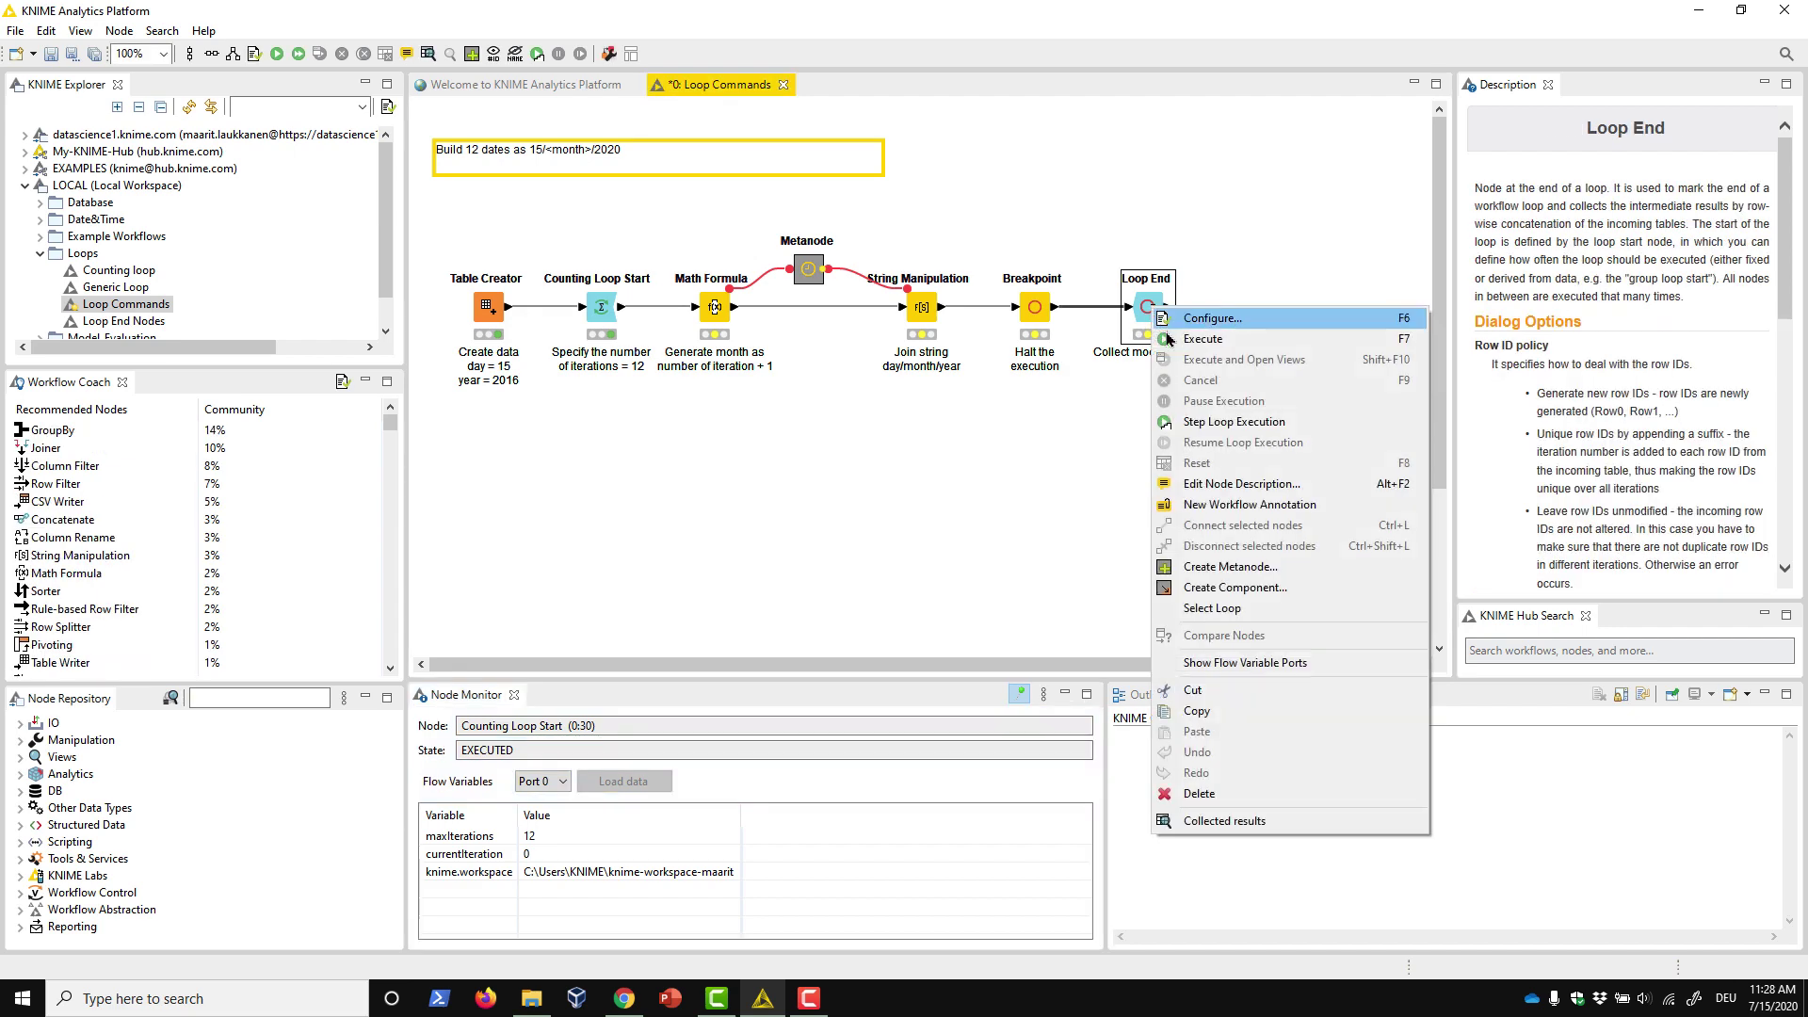
click(1168, 339)
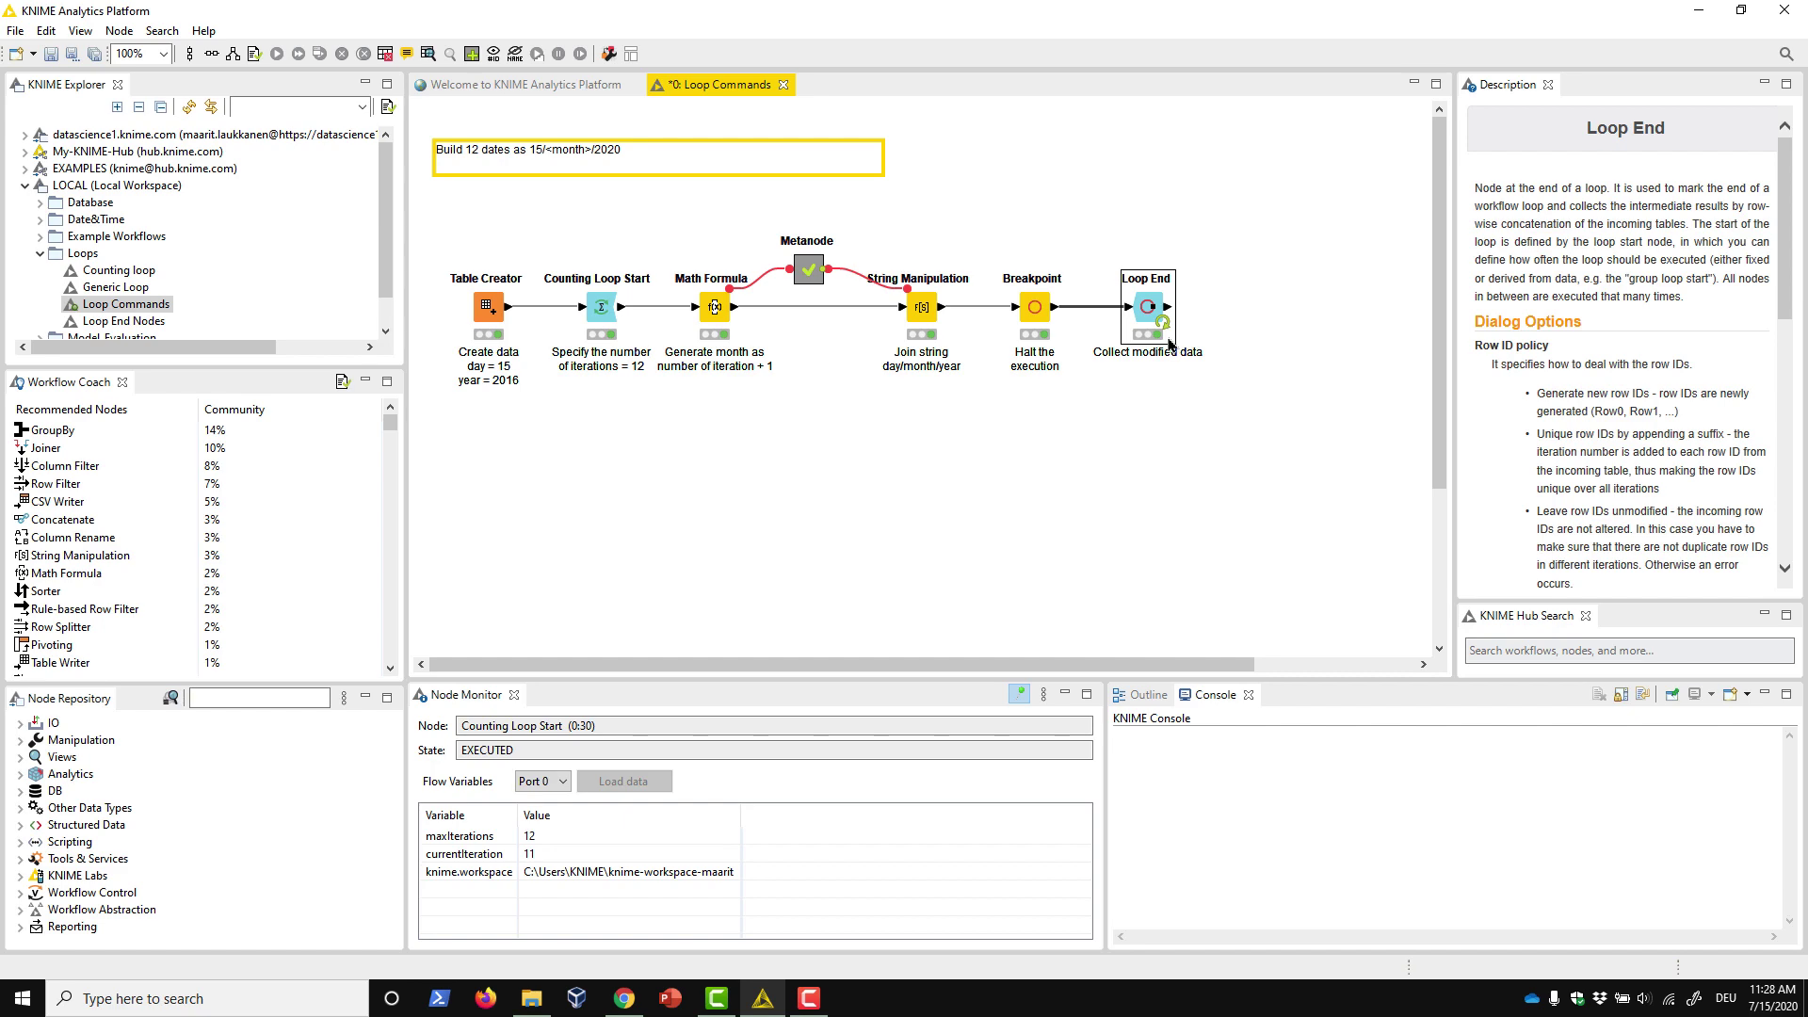
Step: Reset the String Manipulation node, returning the loop to configured with currentIteration 0
right_click(921, 306)
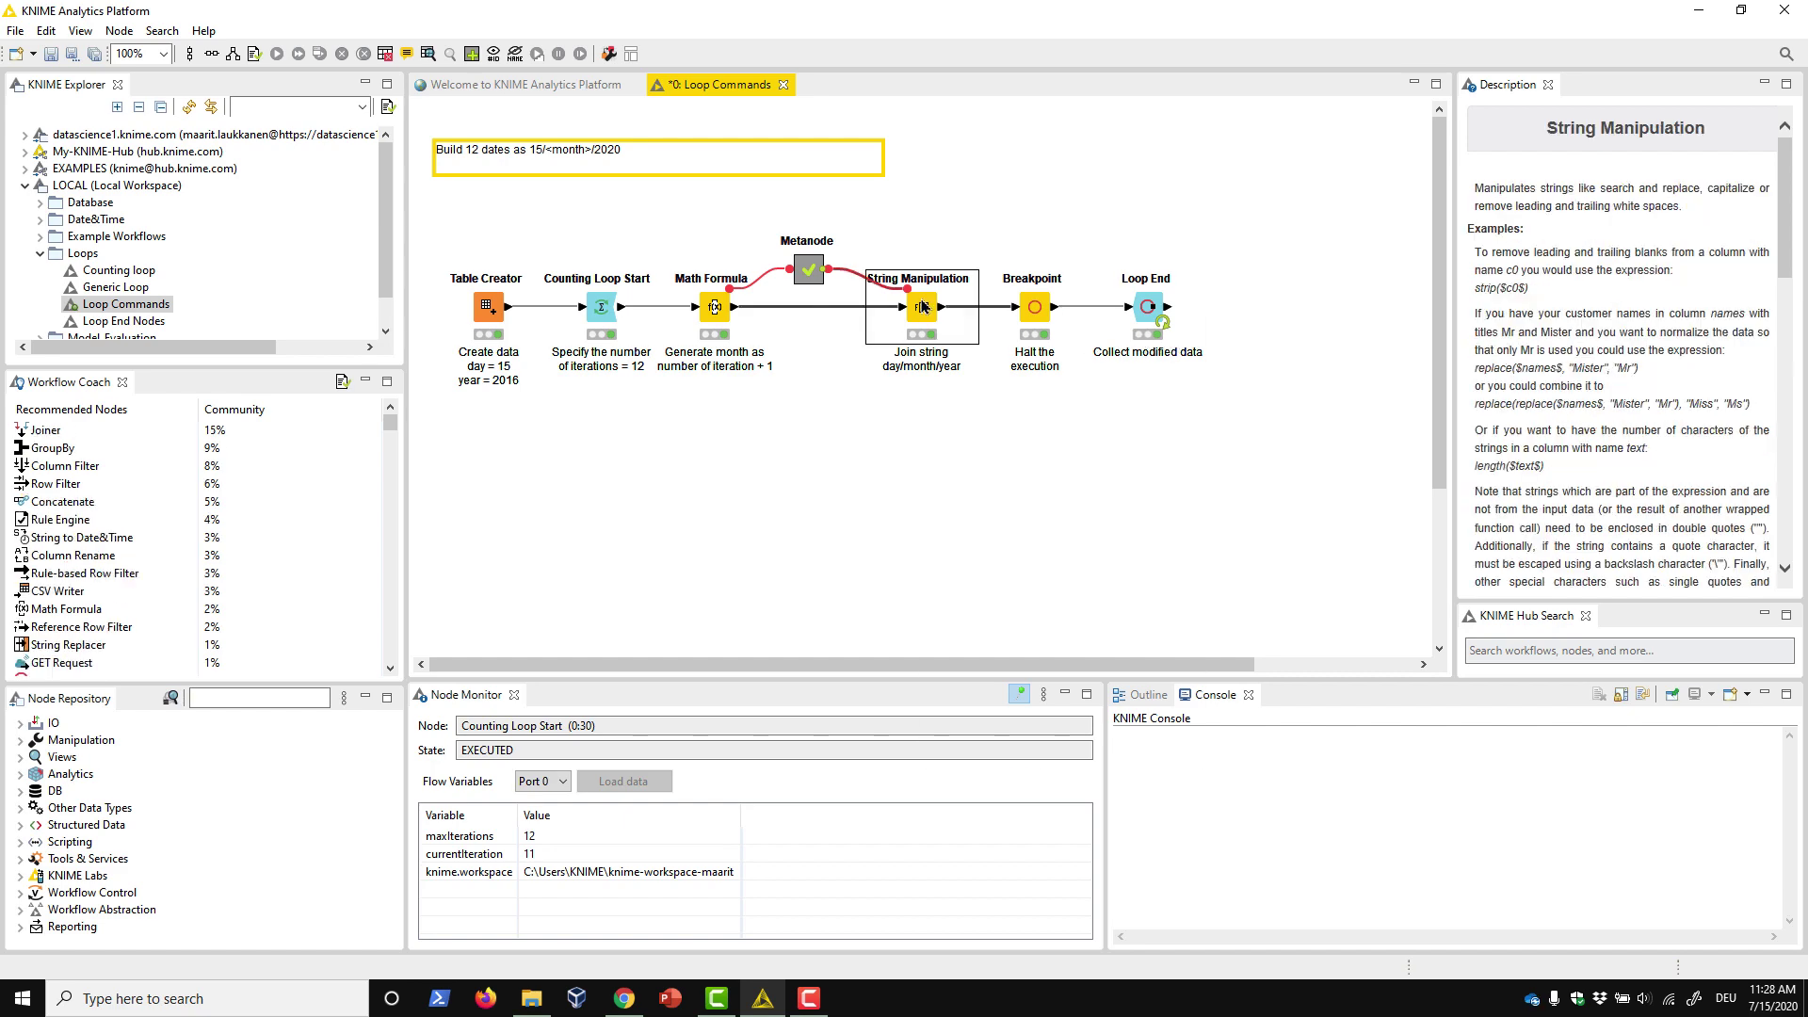
click(951, 400)
Step: Step the loop twice from Loop End, then resume continuous loop execution
right_click(1146, 307)
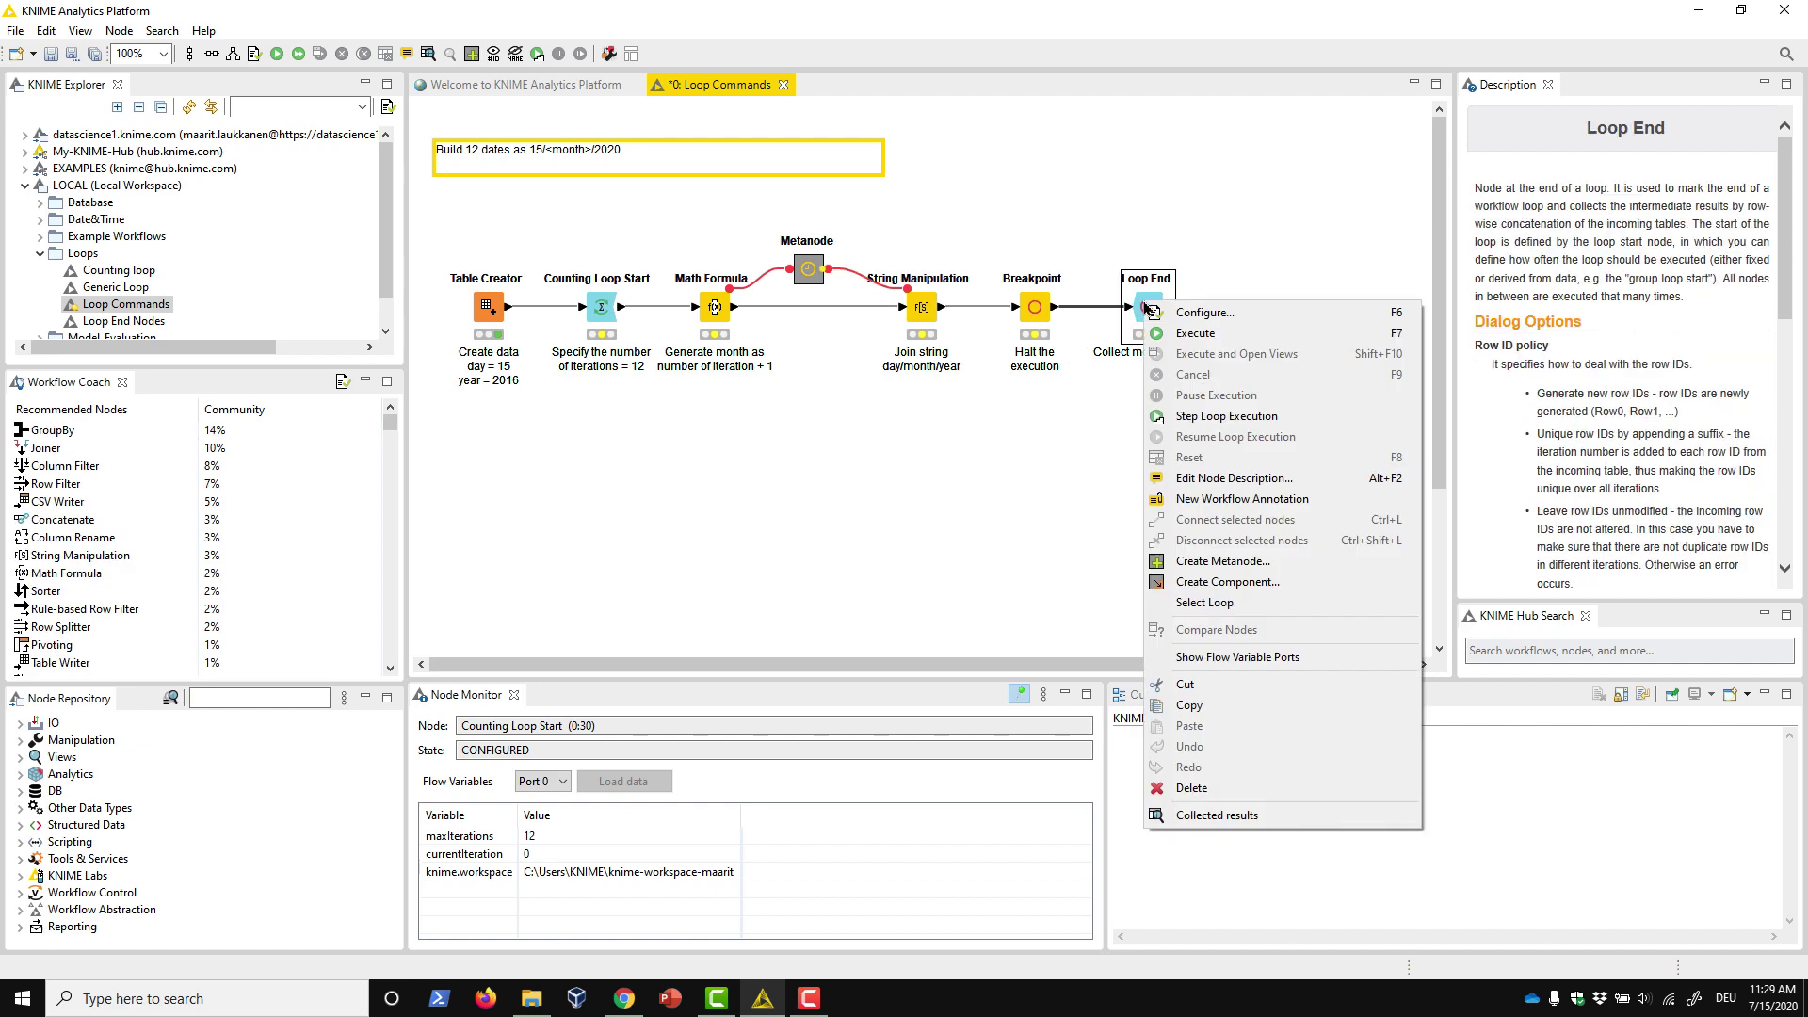
click(1183, 416)
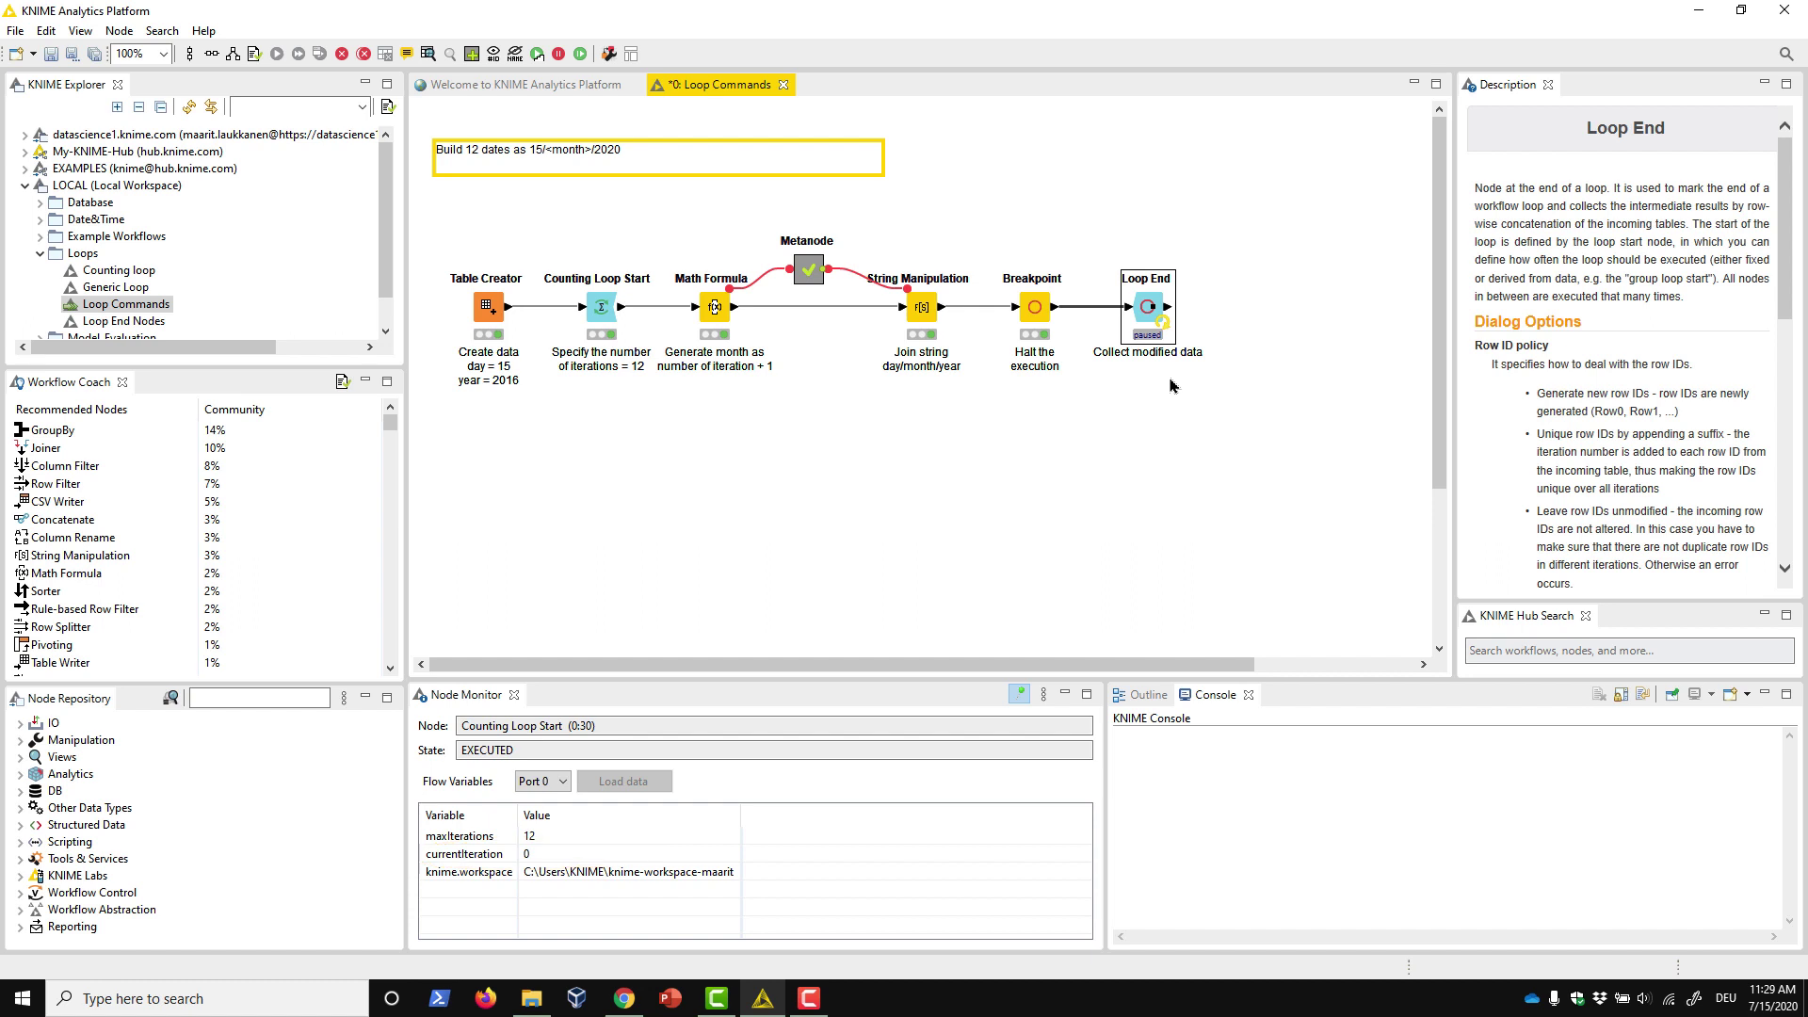
right_click(1150, 307)
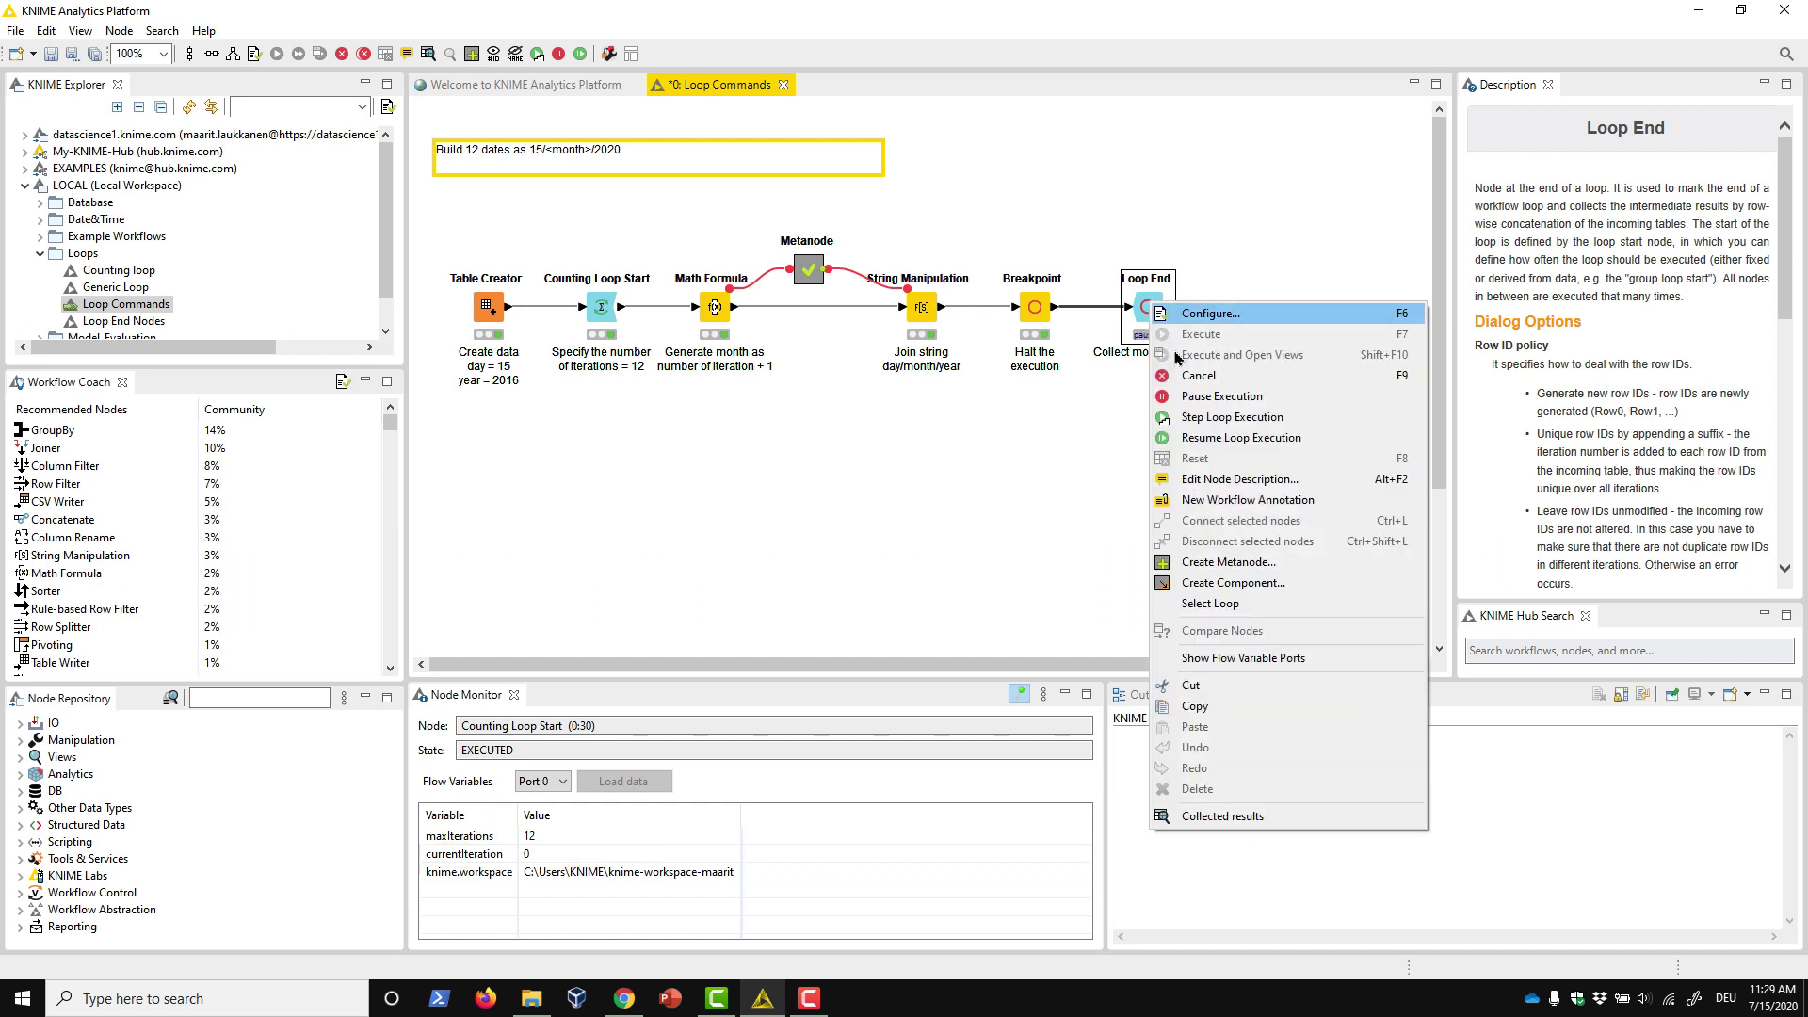
click(1189, 421)
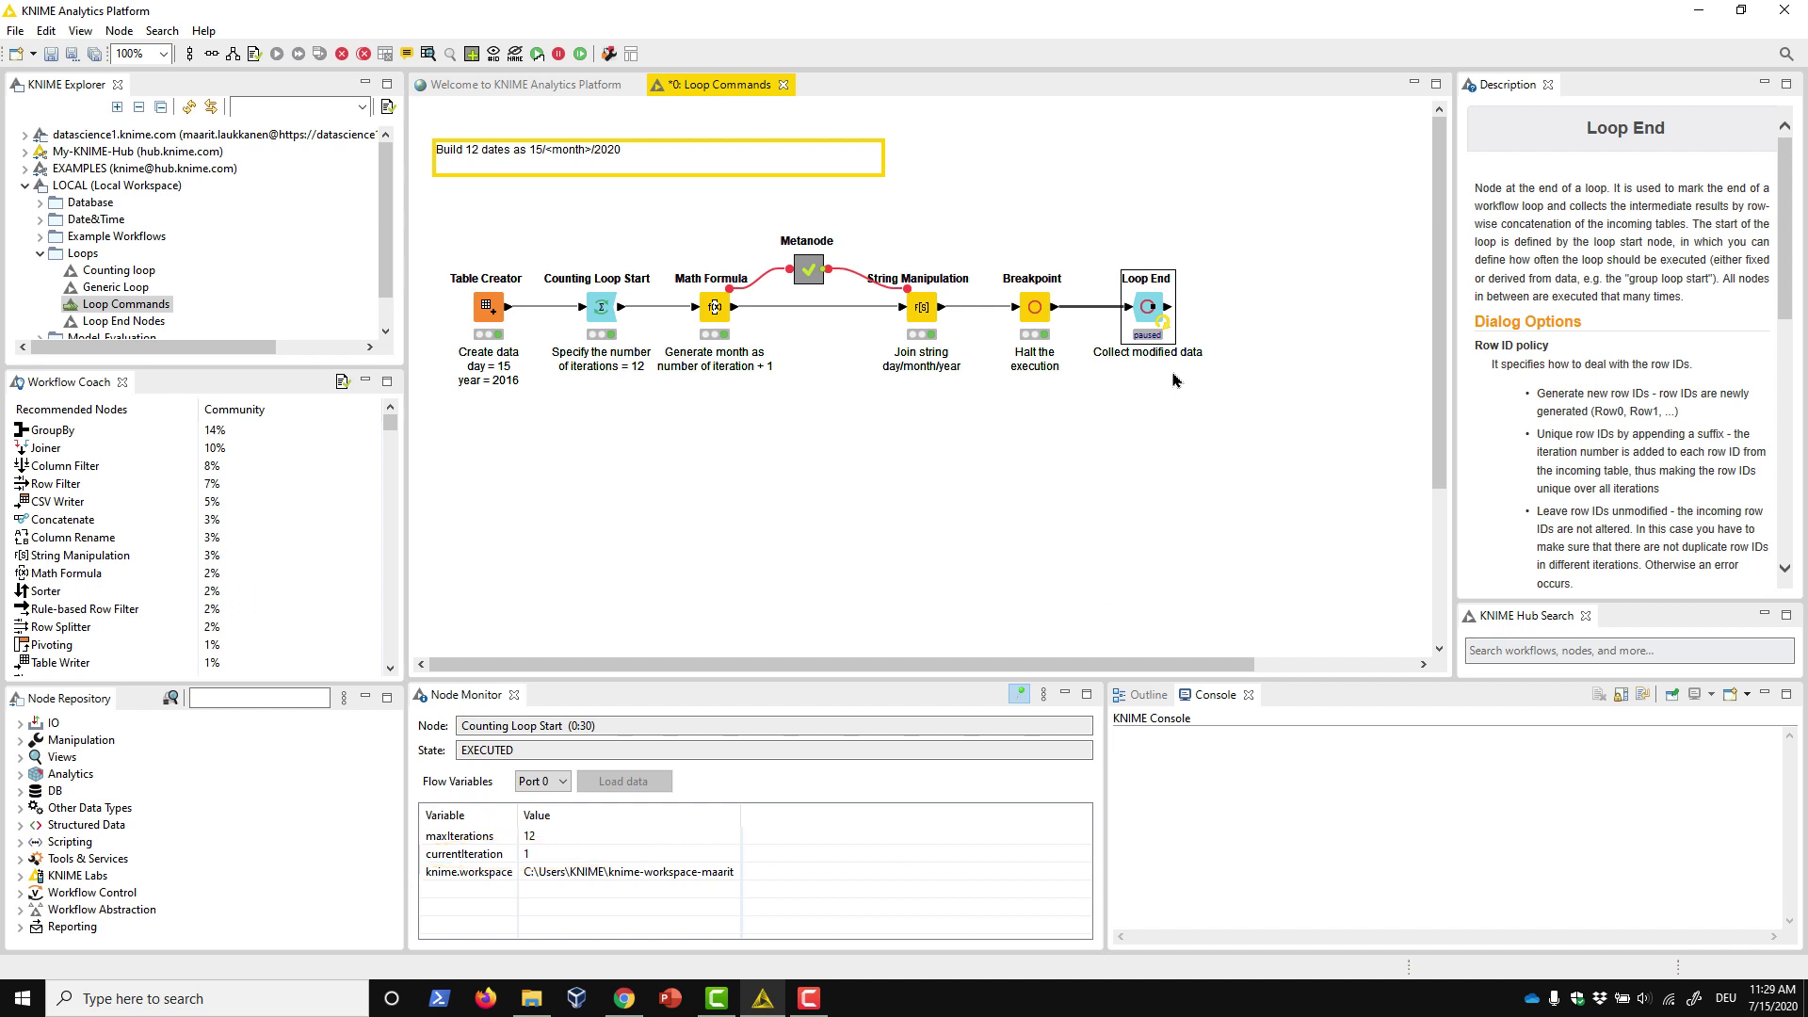
right_click(1148, 307)
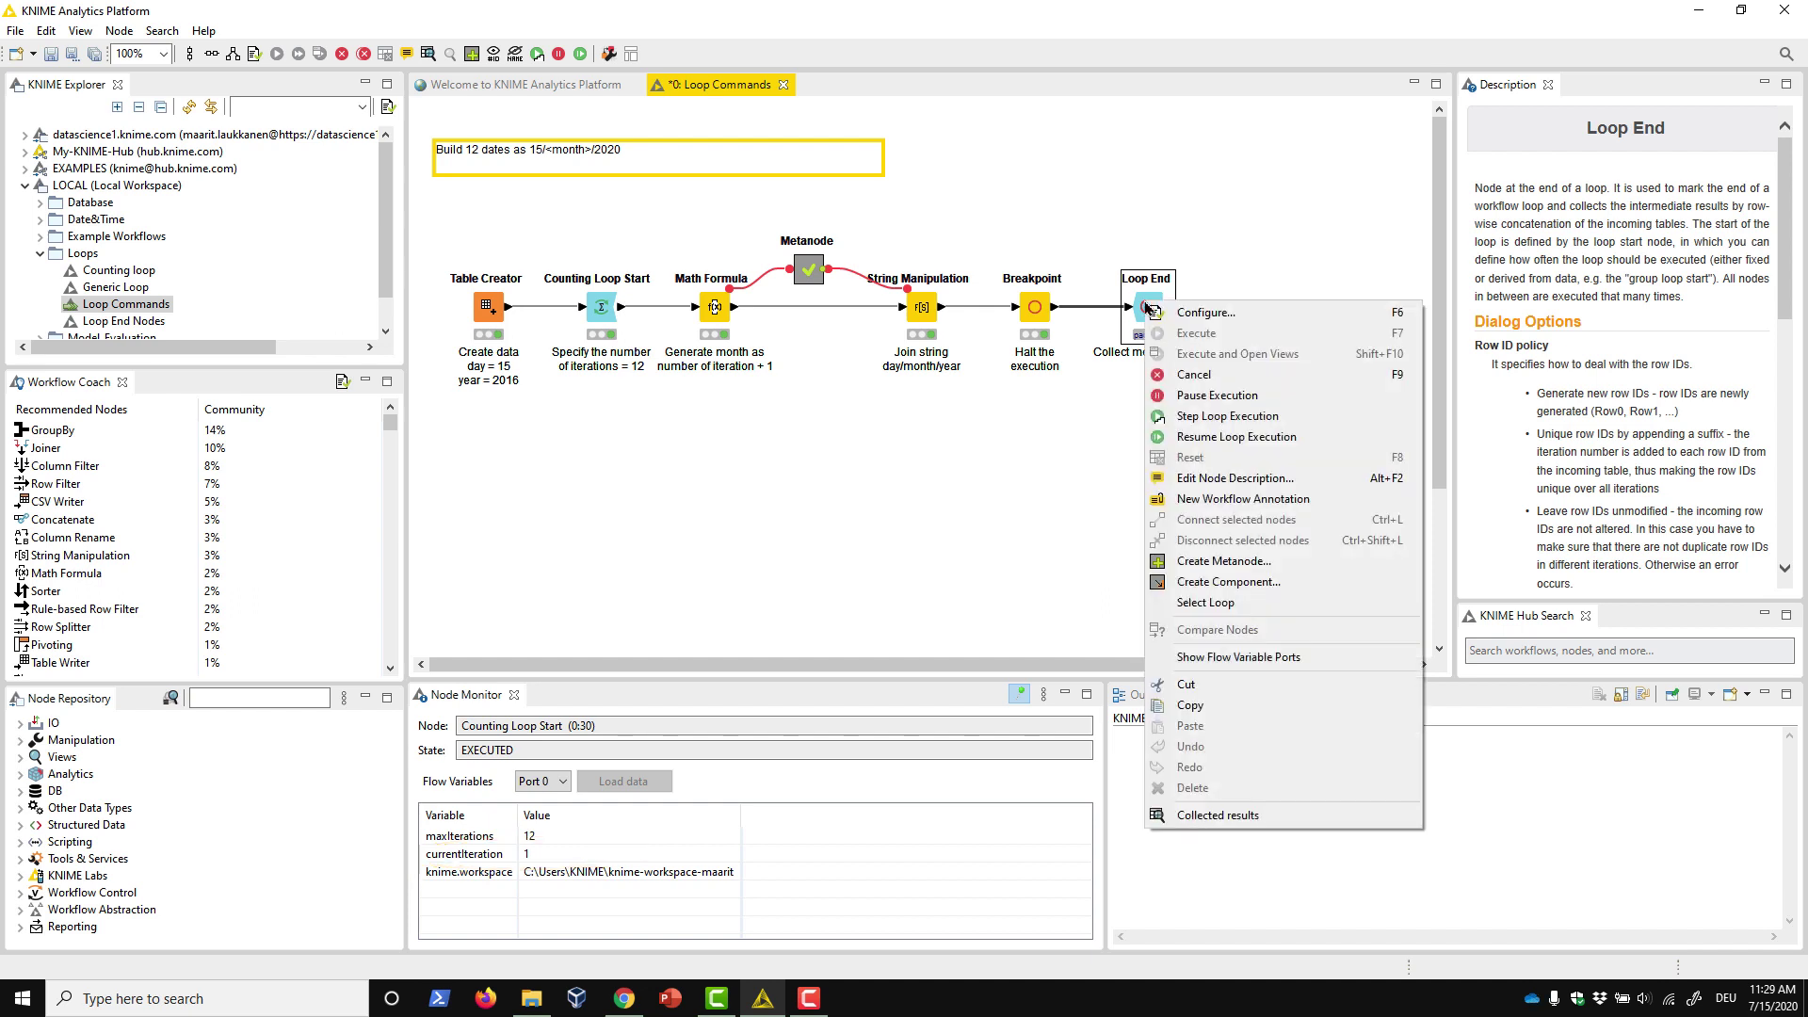
click(1179, 437)
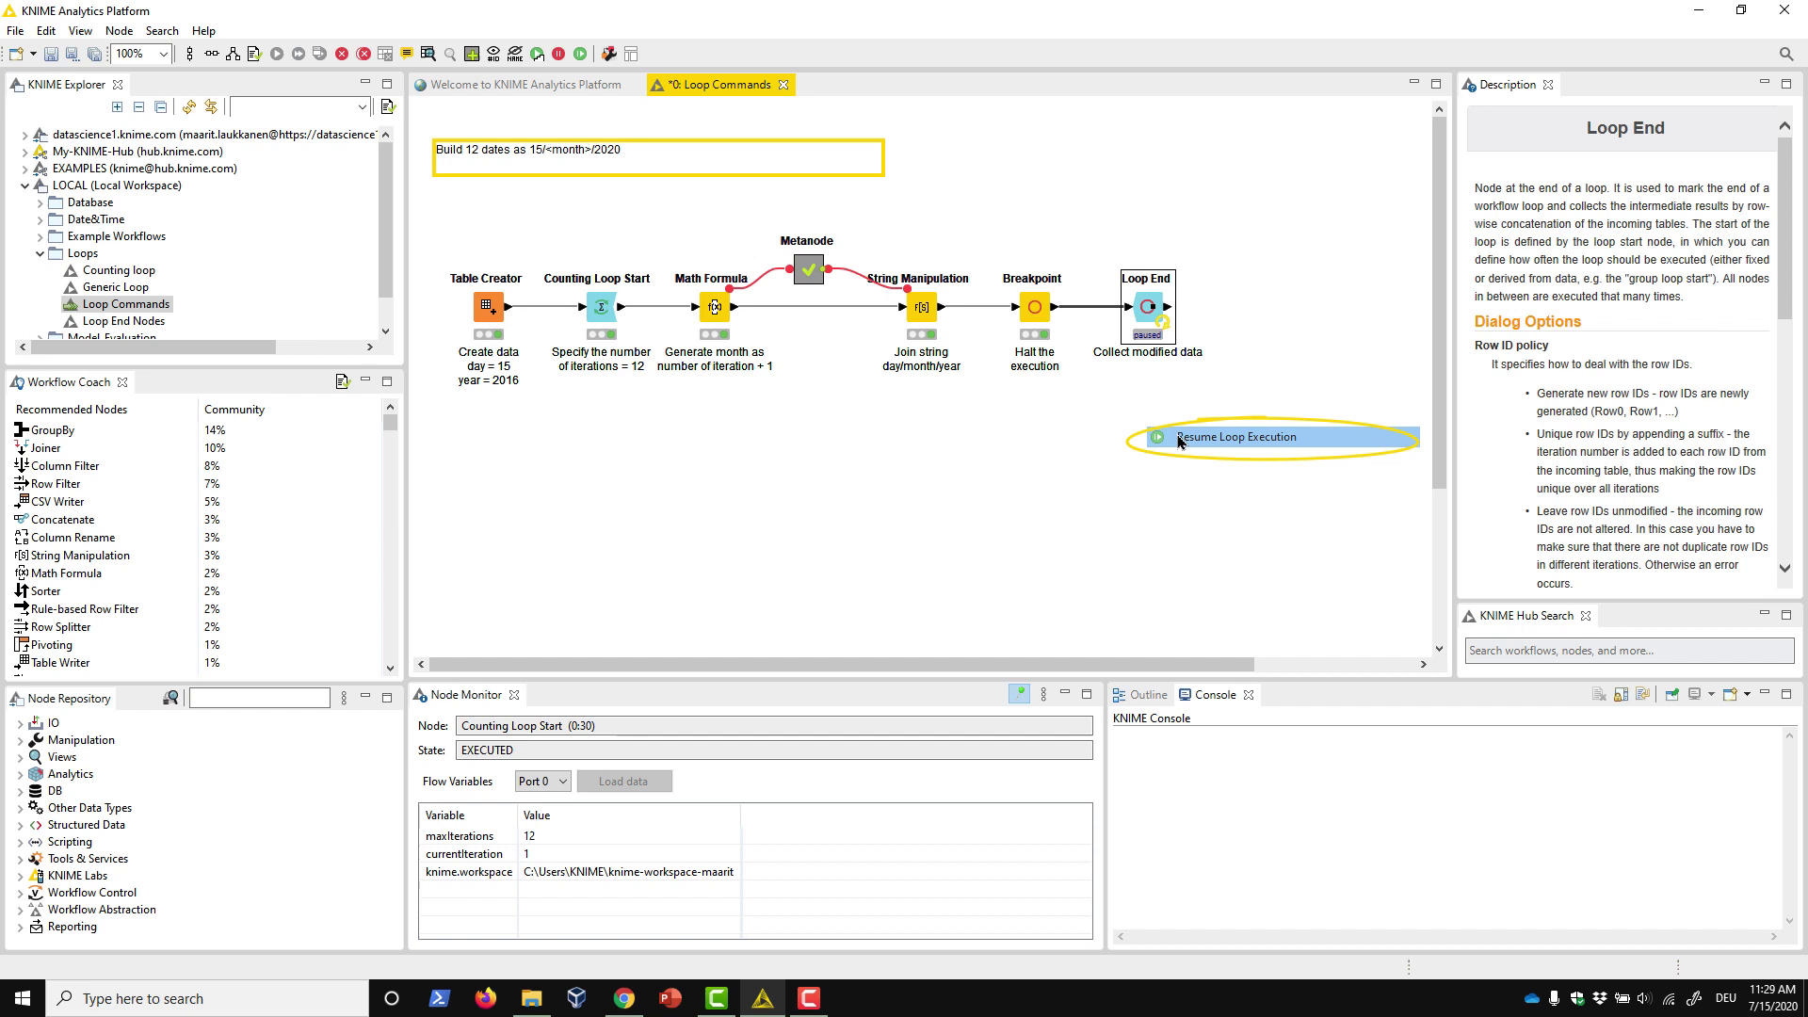
Step: Pause the running loop at iteration 8, then cancel Loop End's execution
right_click(1144, 307)
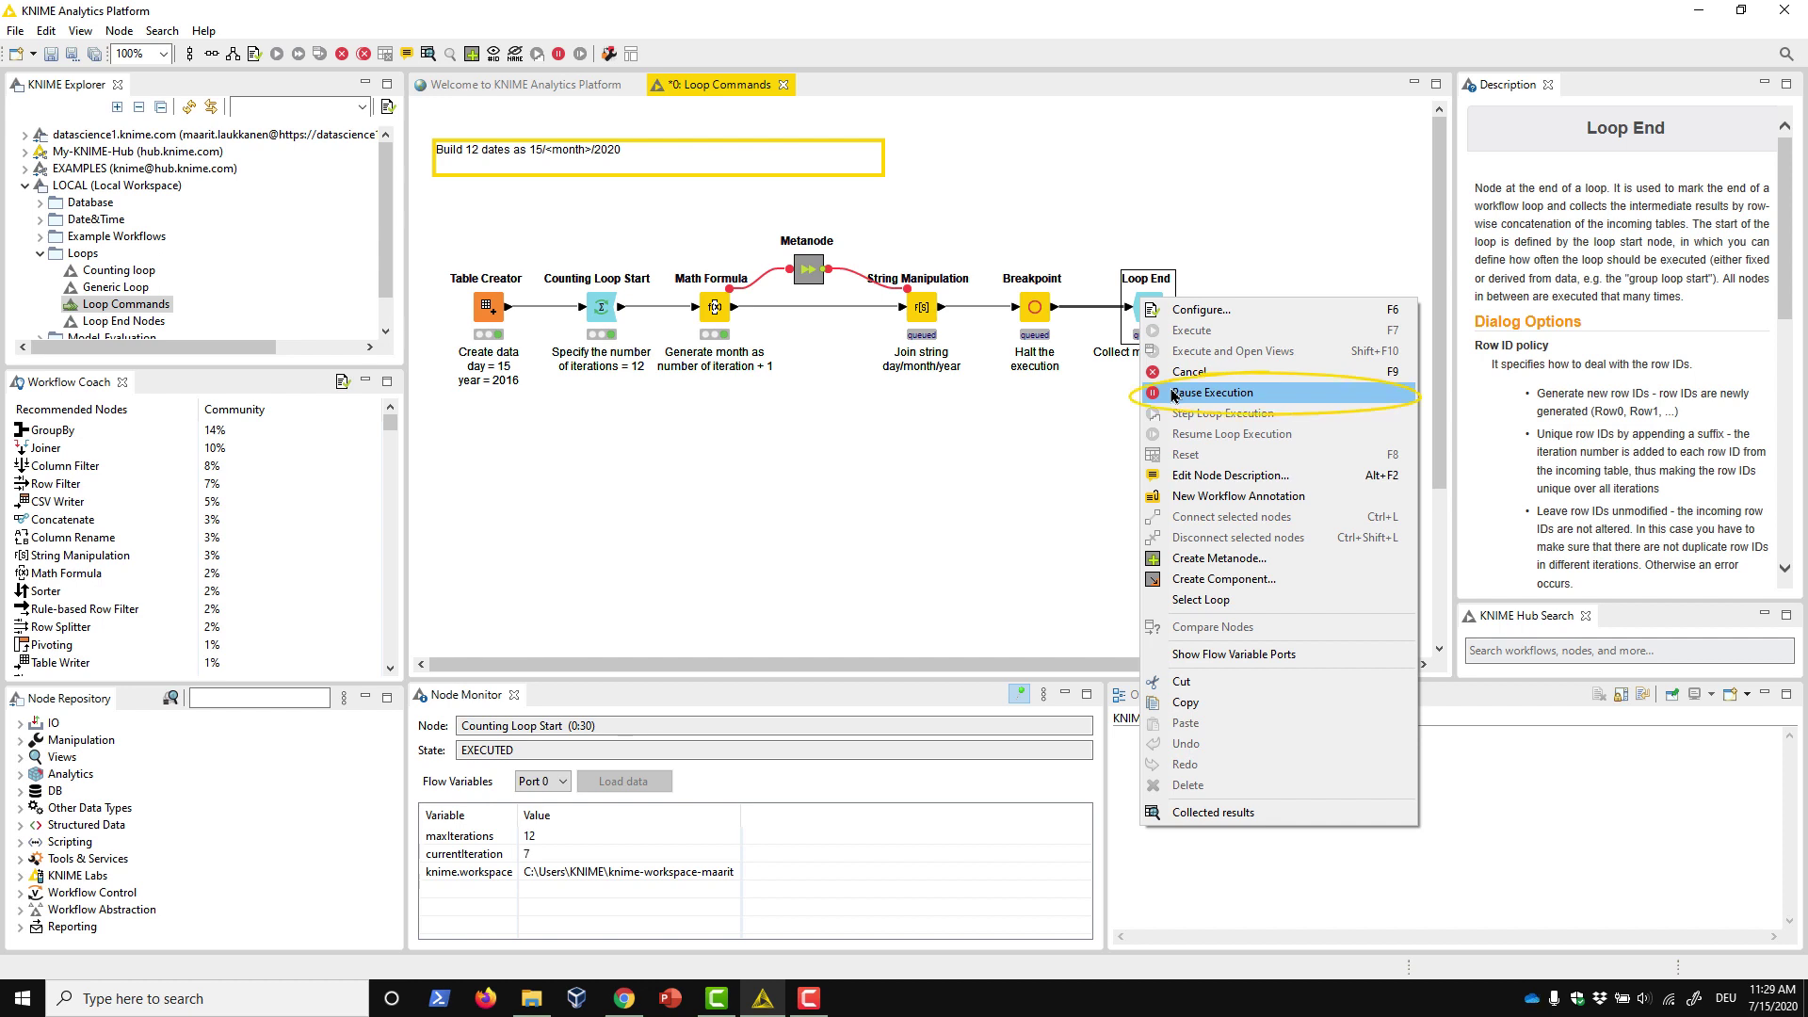
click(1172, 393)
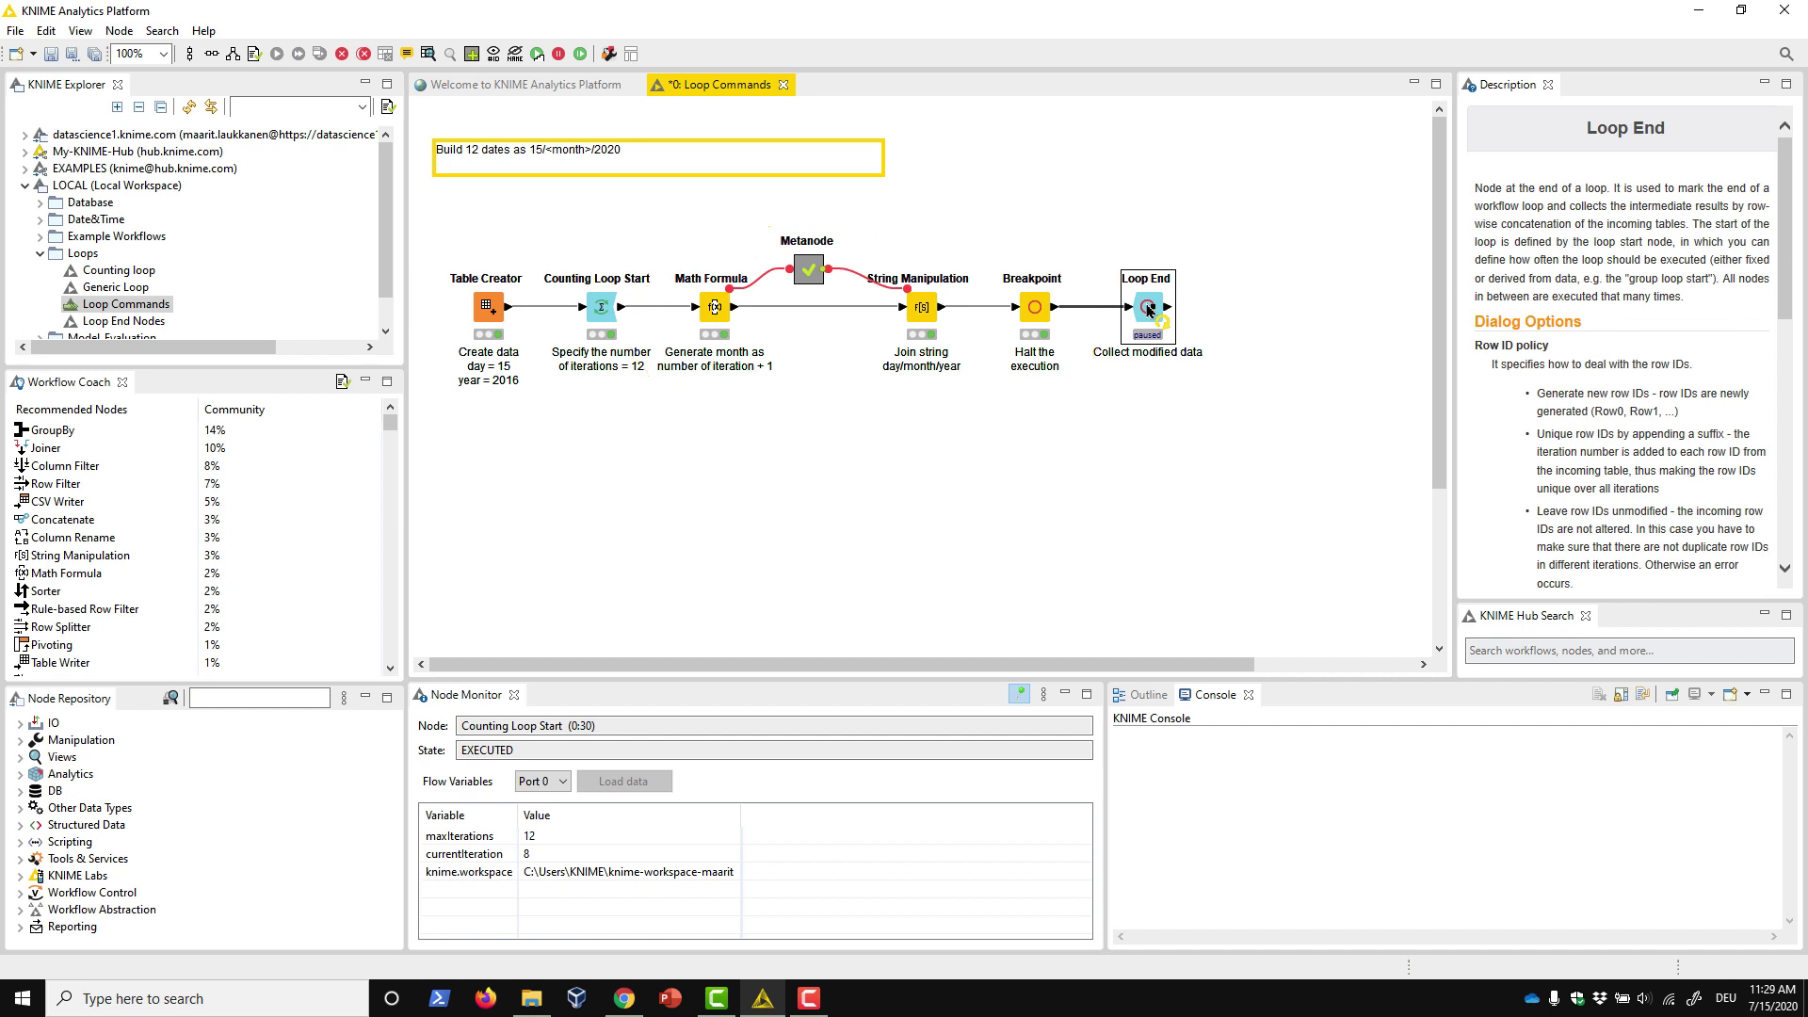
right_click(1147, 309)
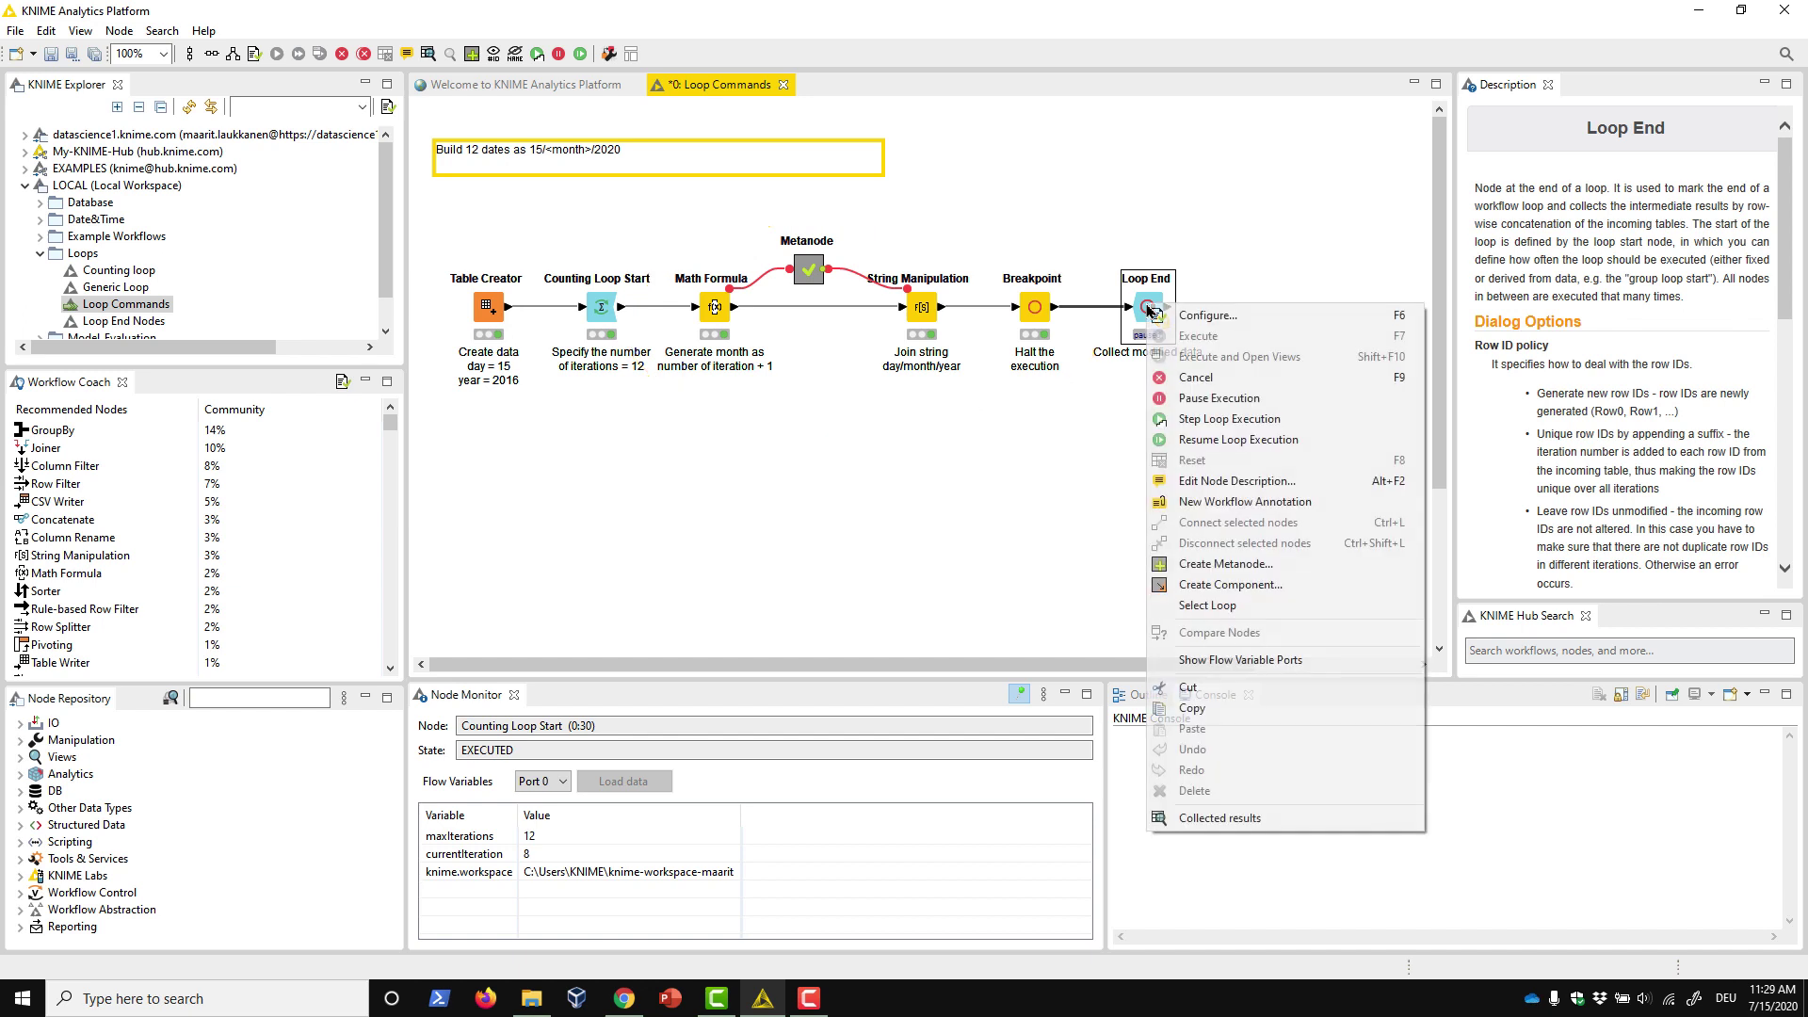
click(1180, 381)
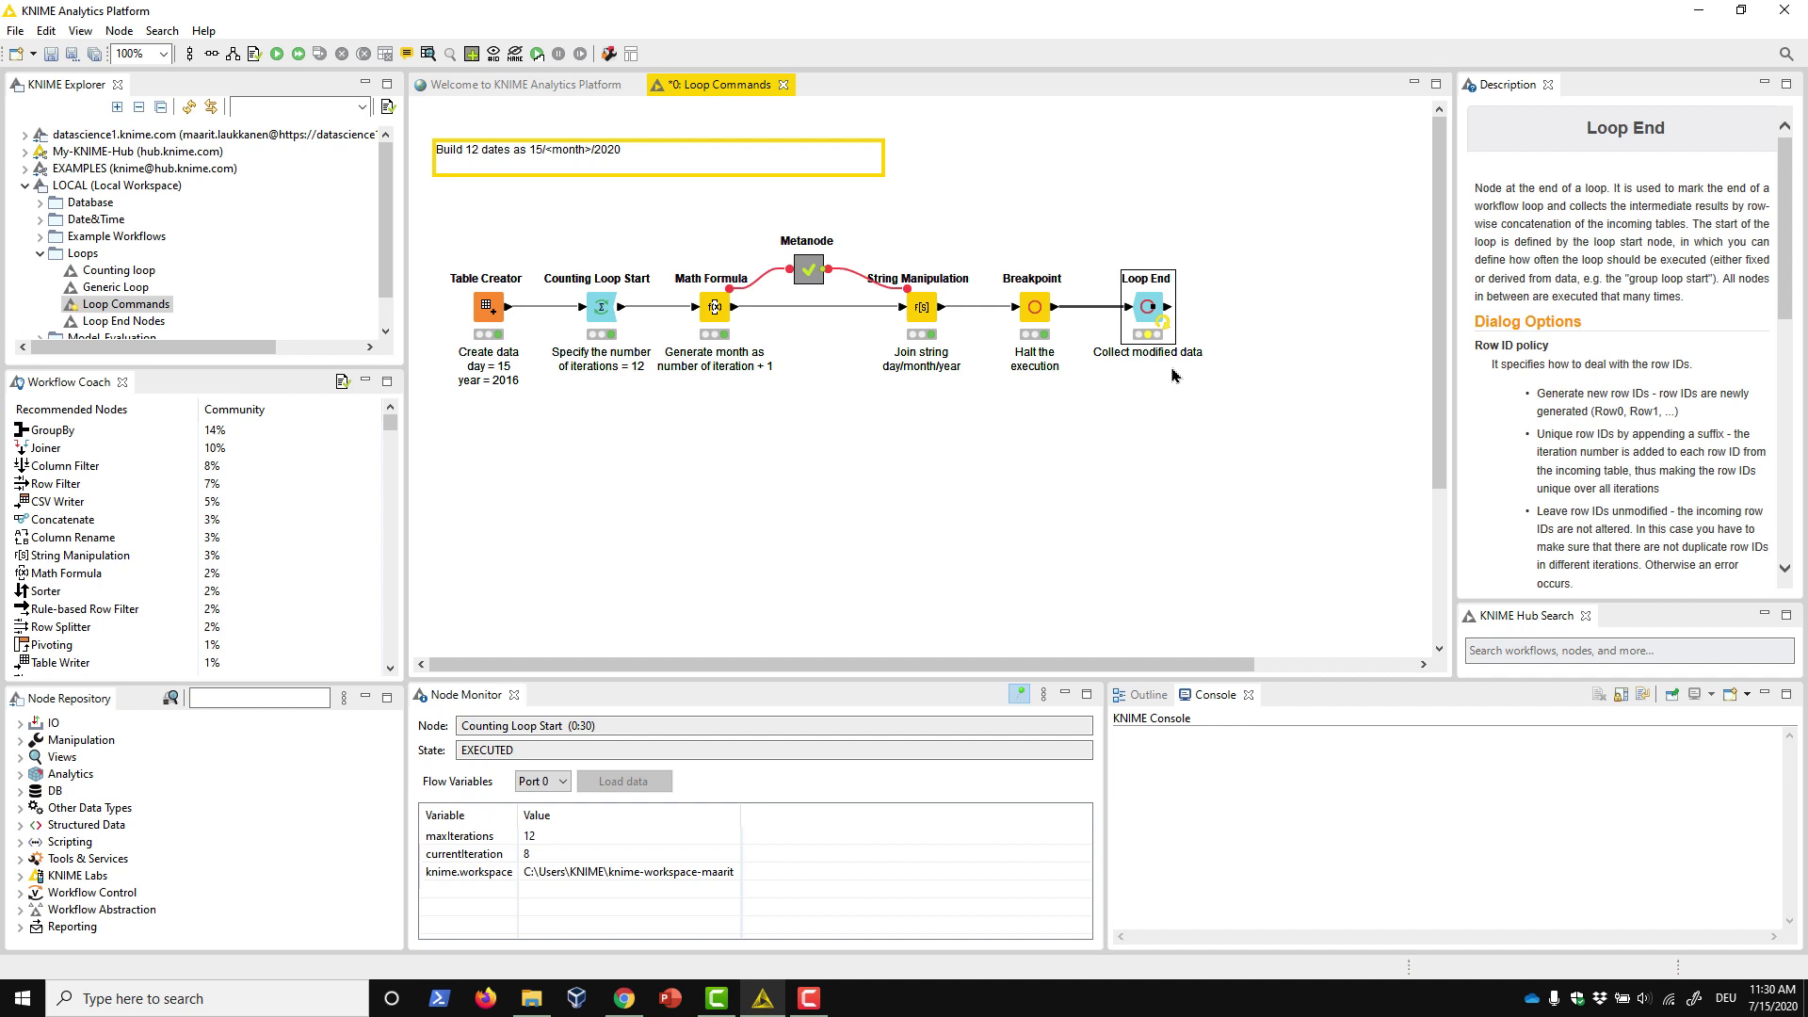
Step: Enable the Breakpoint node to halt when the variable currentIteration equals 6
double_click(1039, 311)
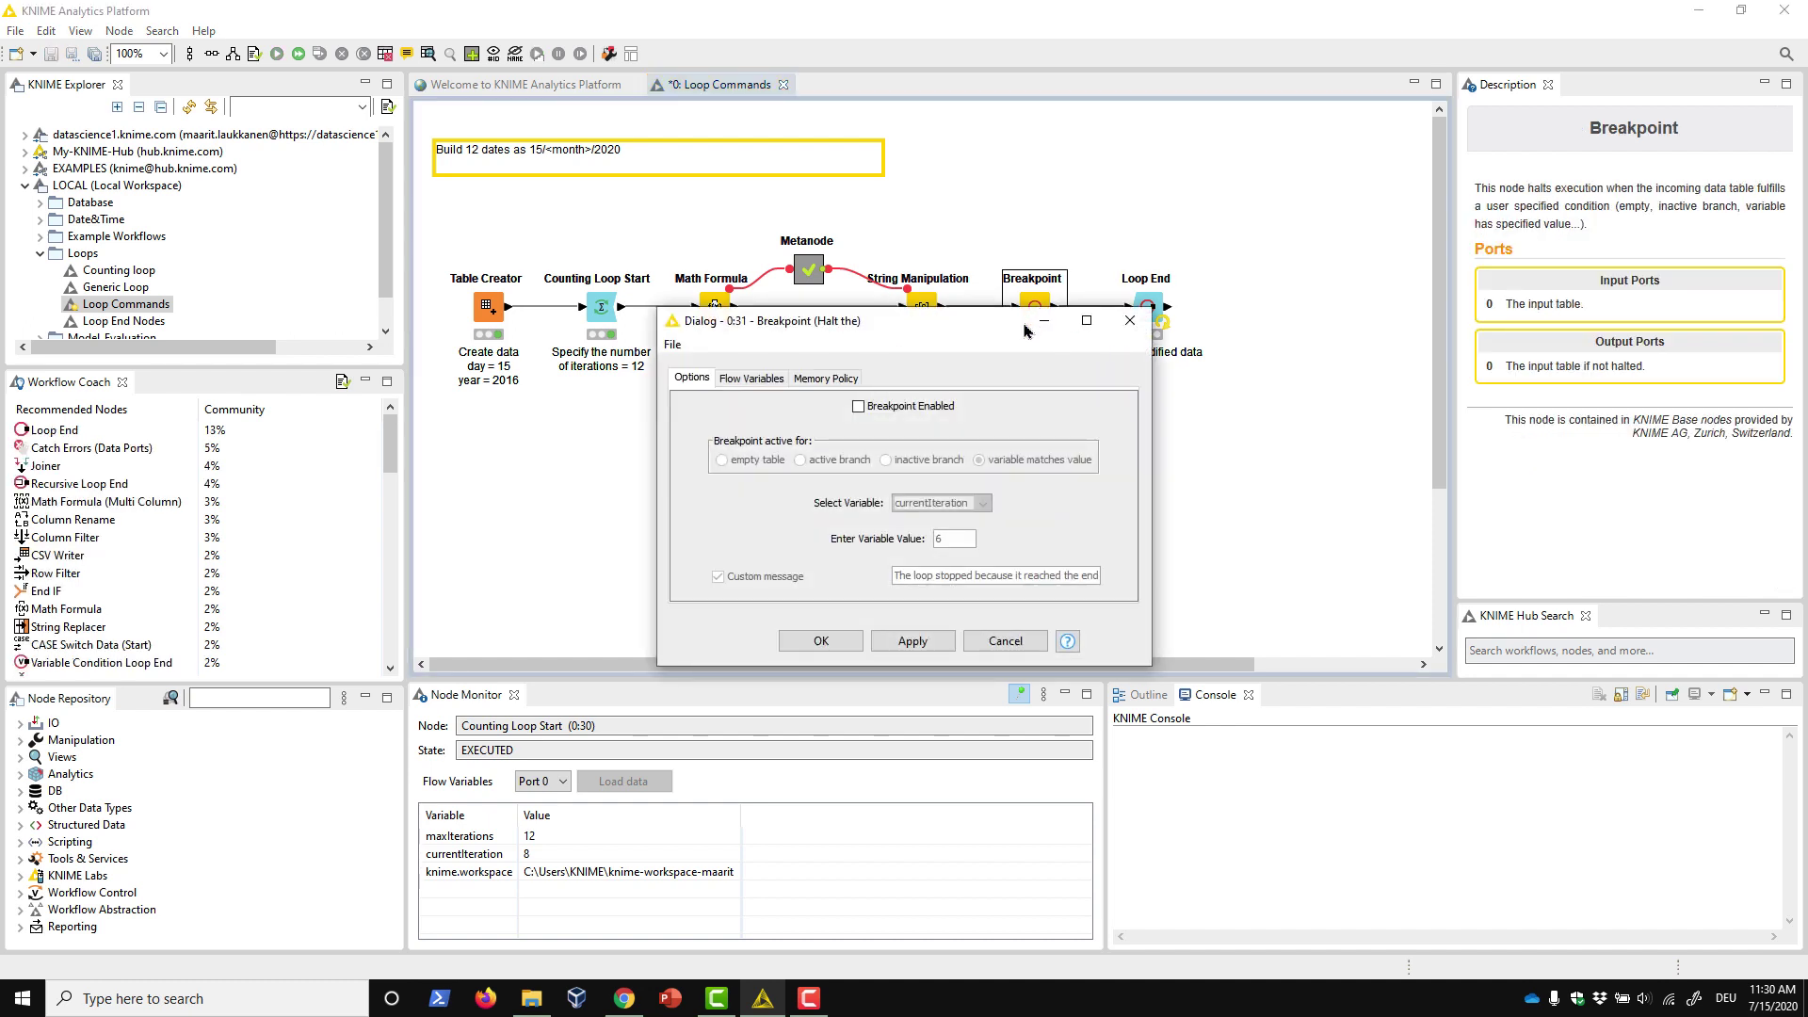
click(858, 408)
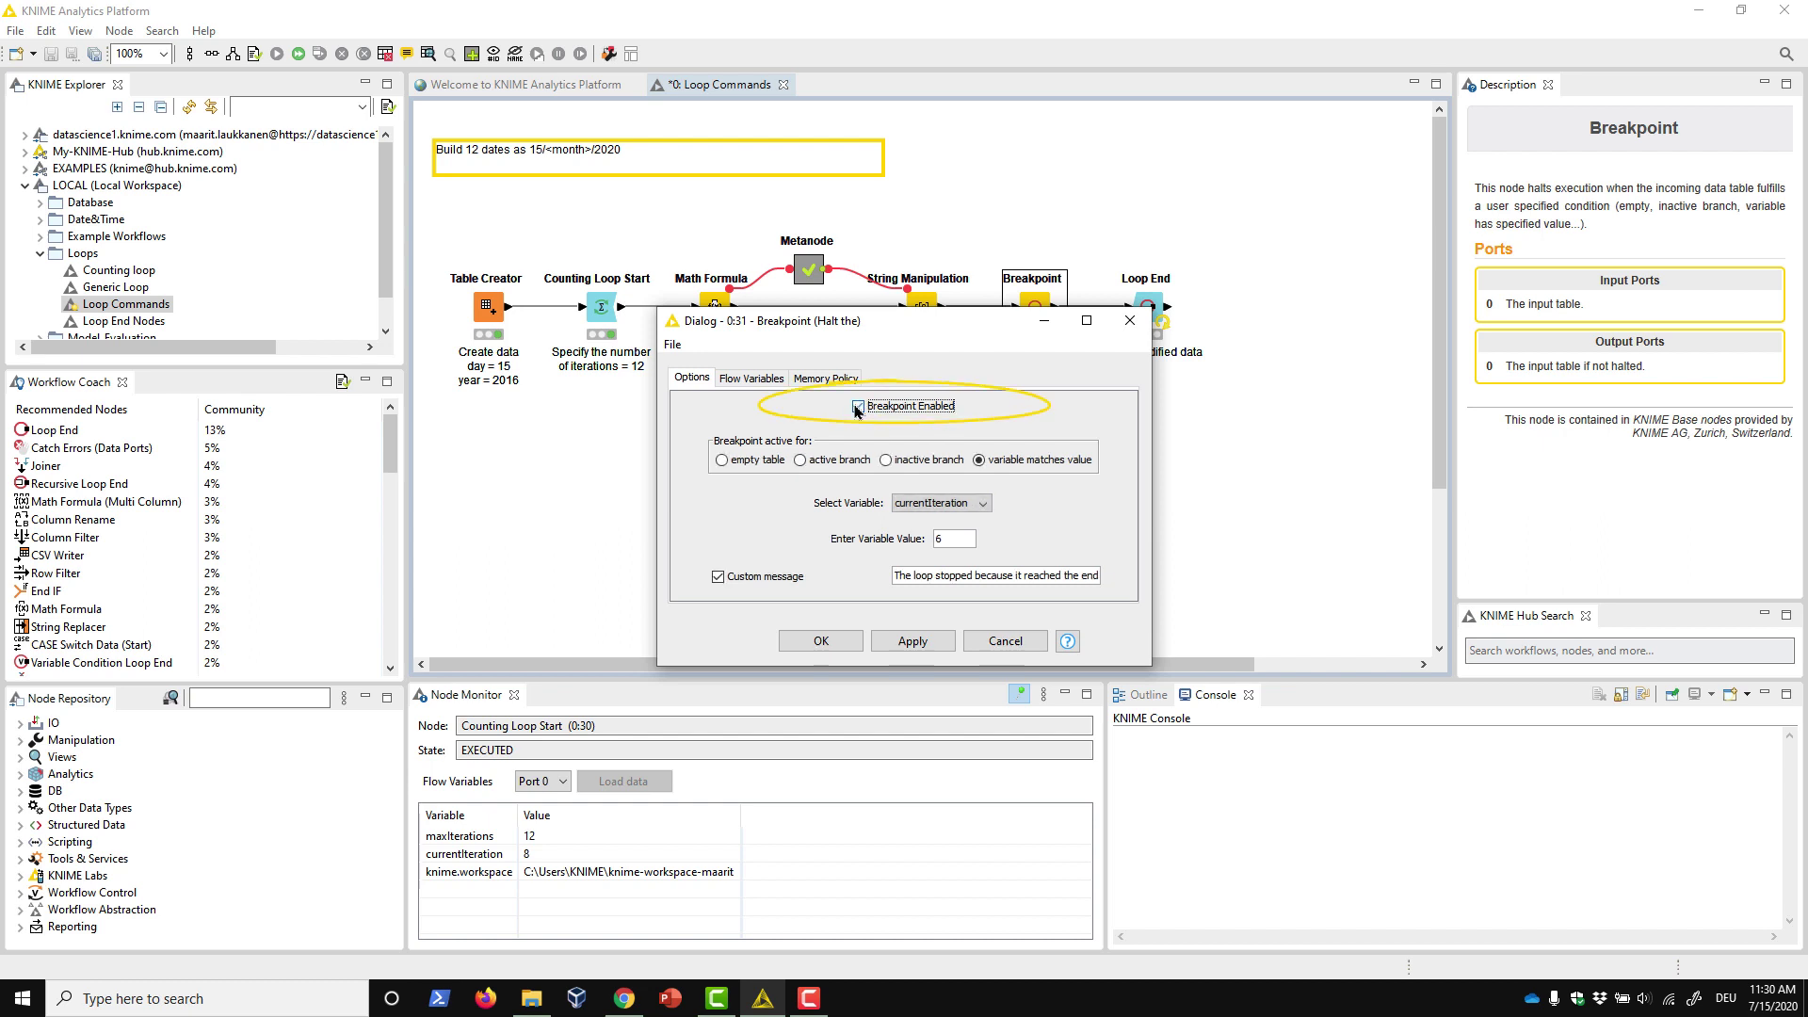
click(982, 505)
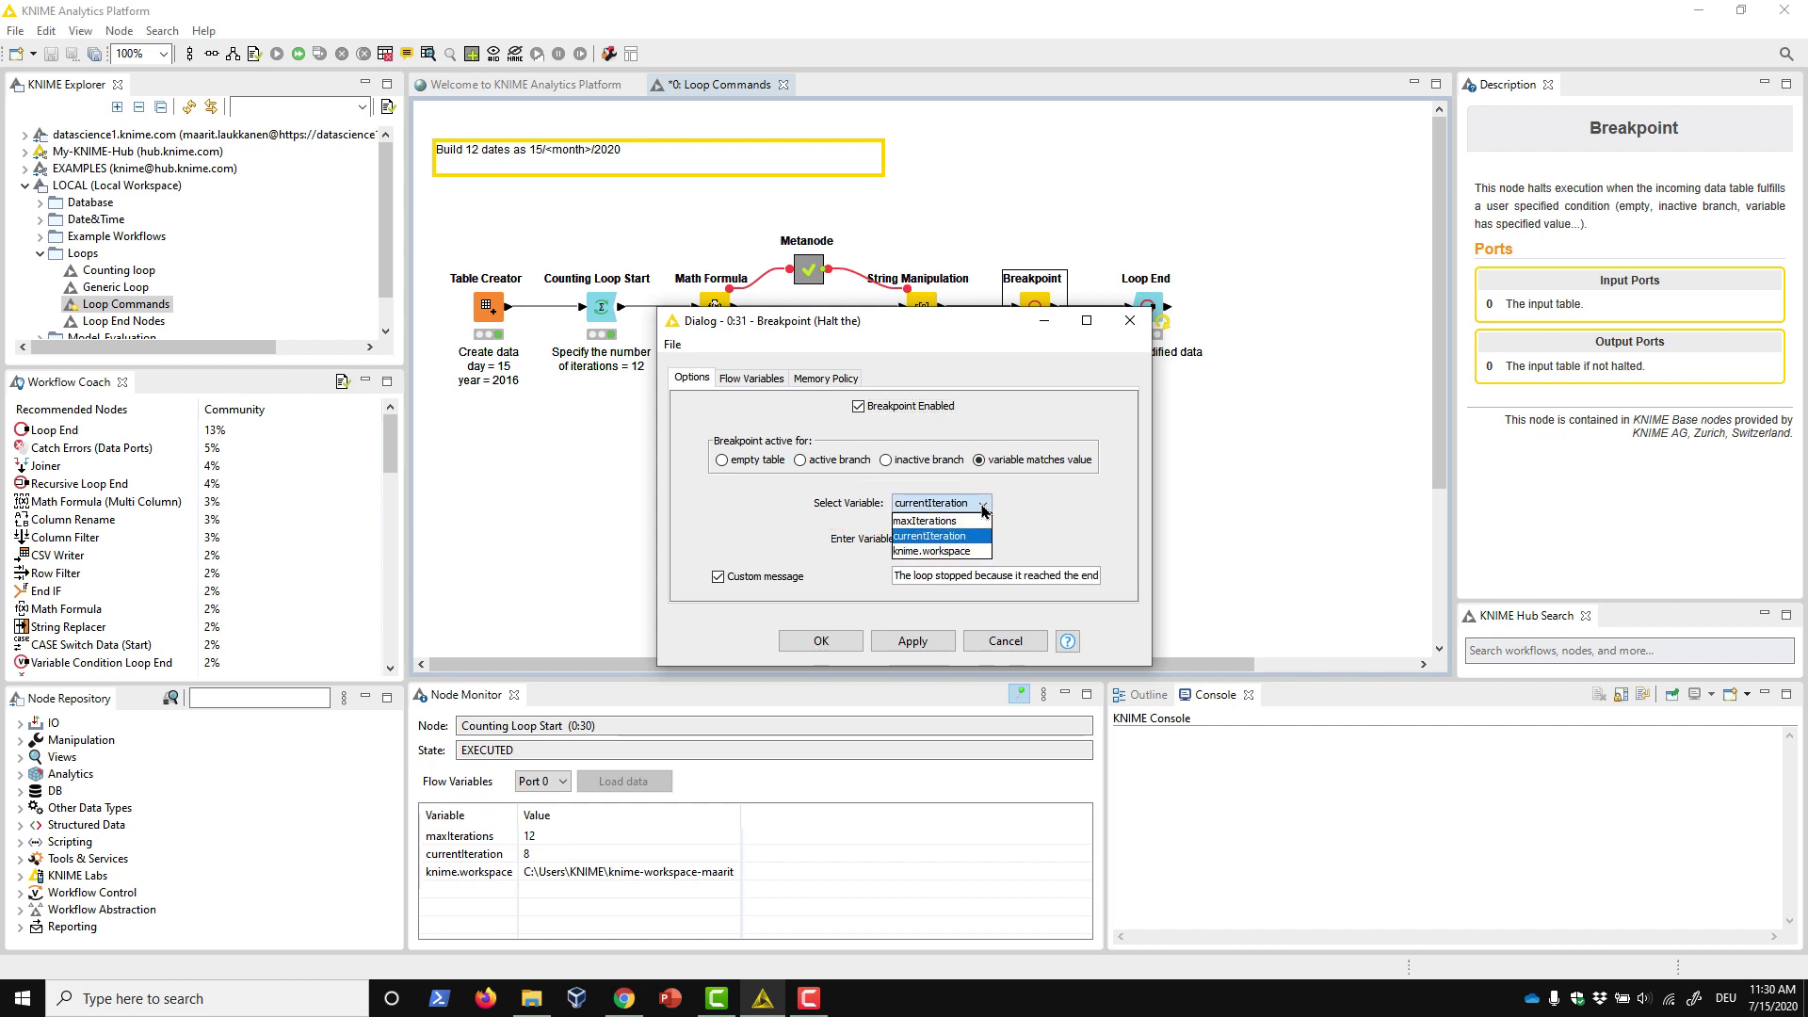
click(982, 507)
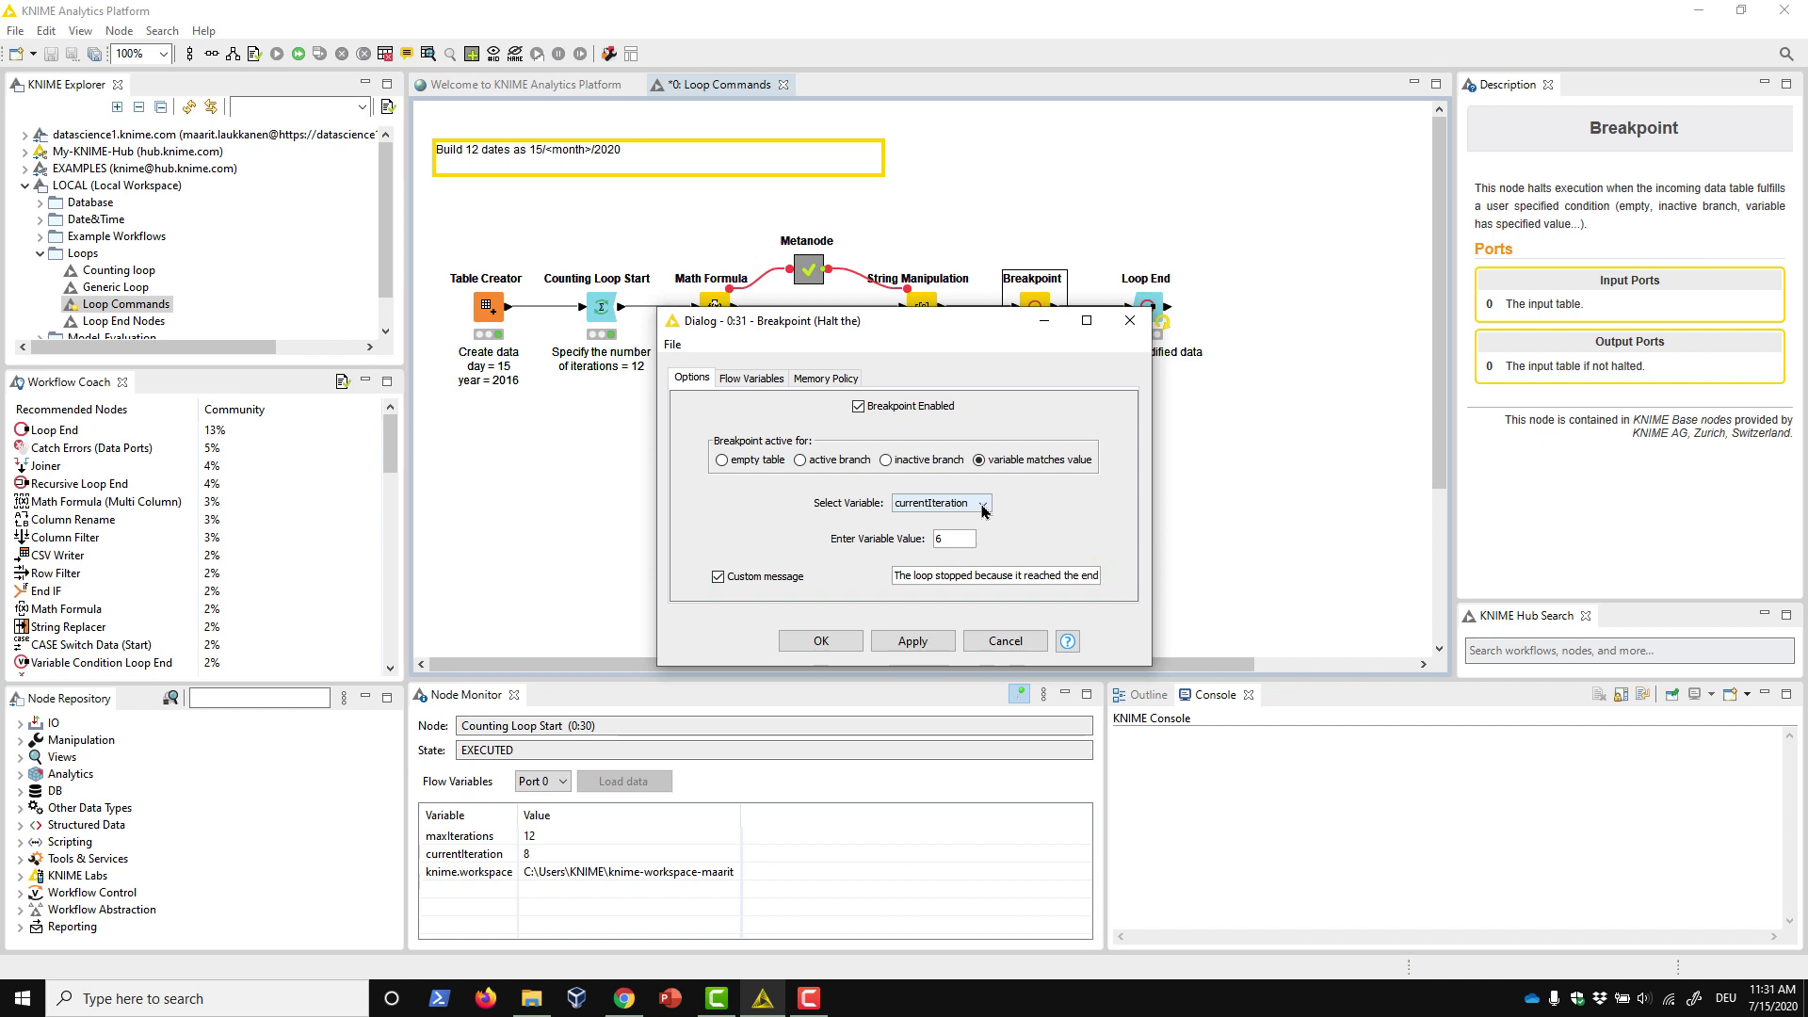
Step: Apply the breakpoint settings and execute Loop End until it halts at iteration 6
click(821, 640)
right_click(1155, 319)
click(1167, 339)
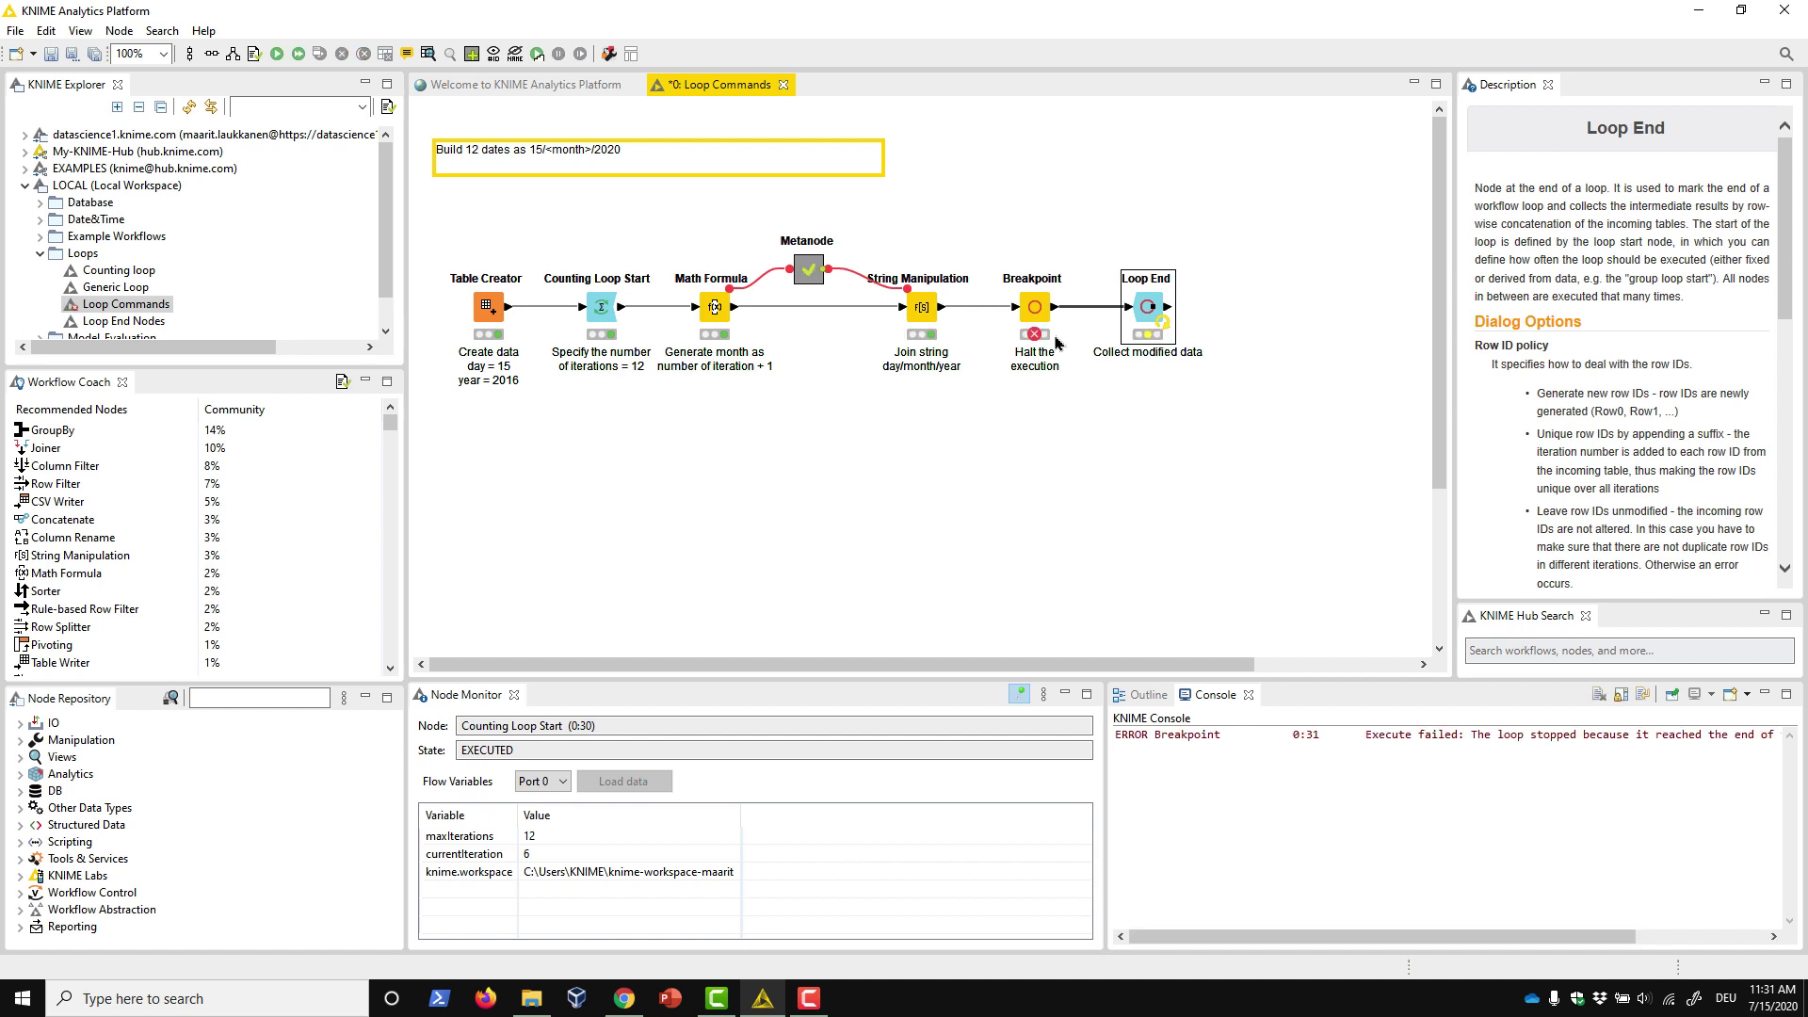
Step: View String Manipulation's Appended table output, then close it
mouse_move(1033, 337)
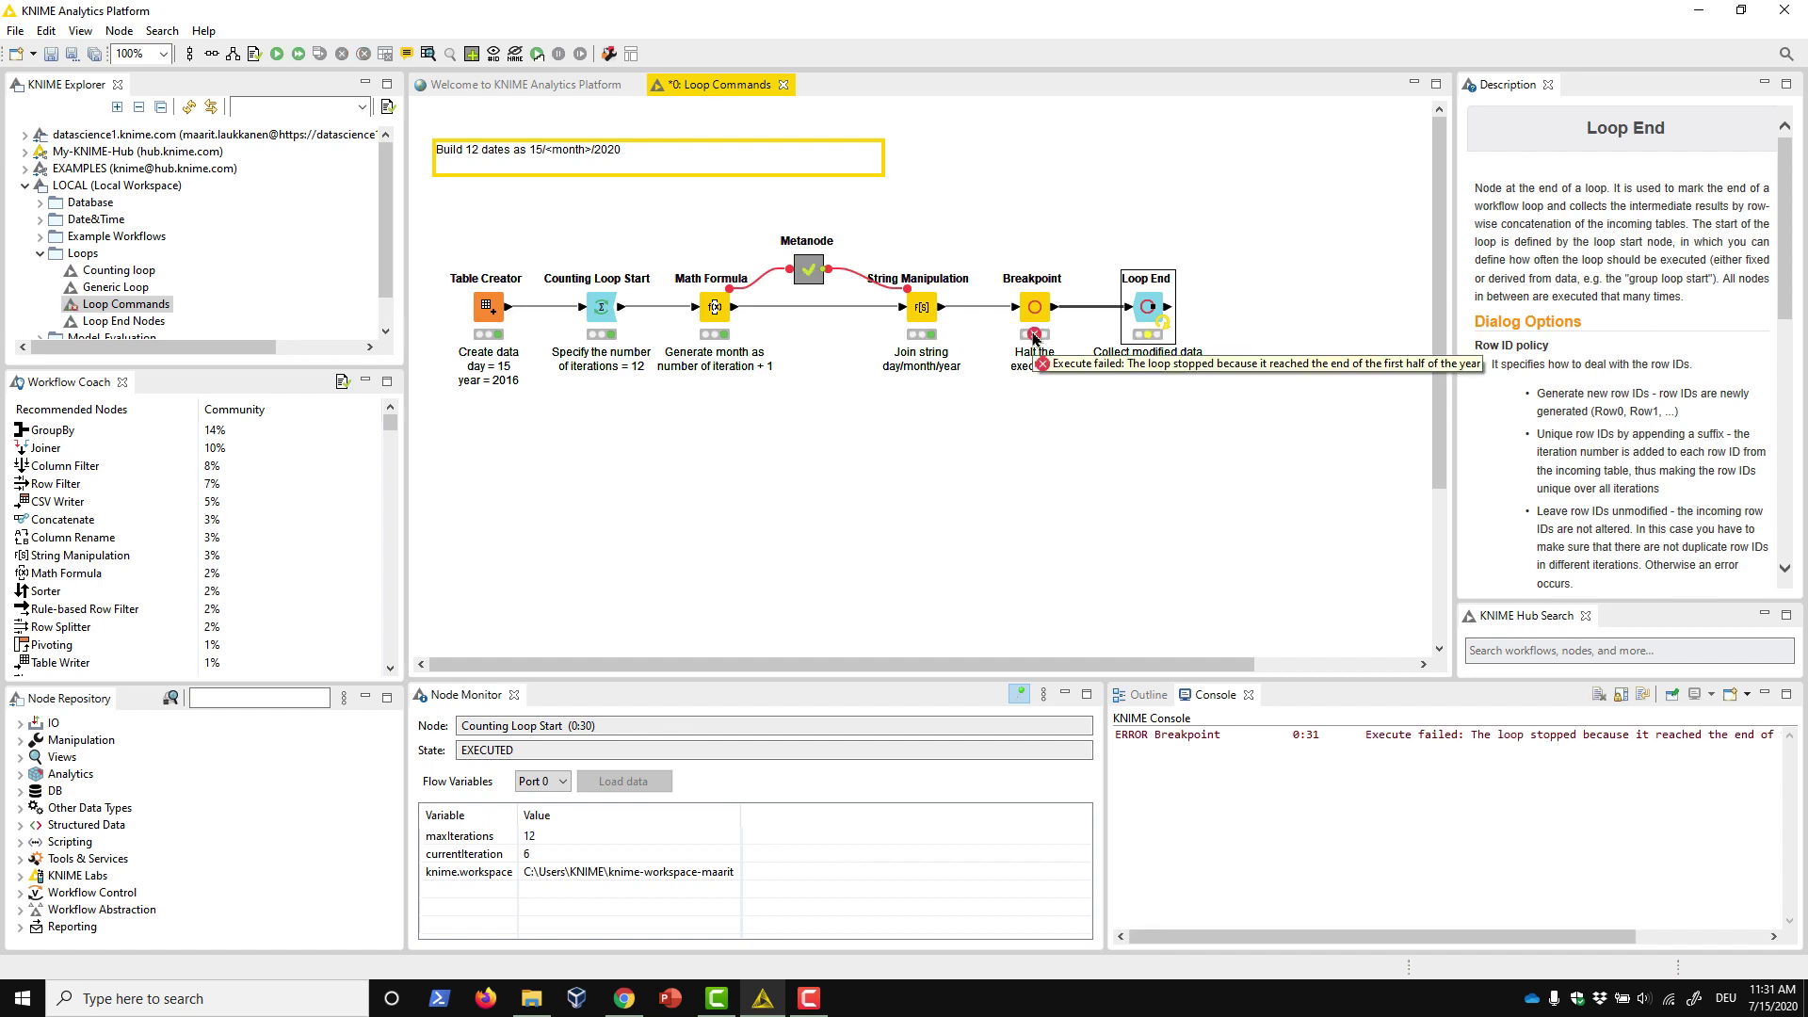
right_click(922, 314)
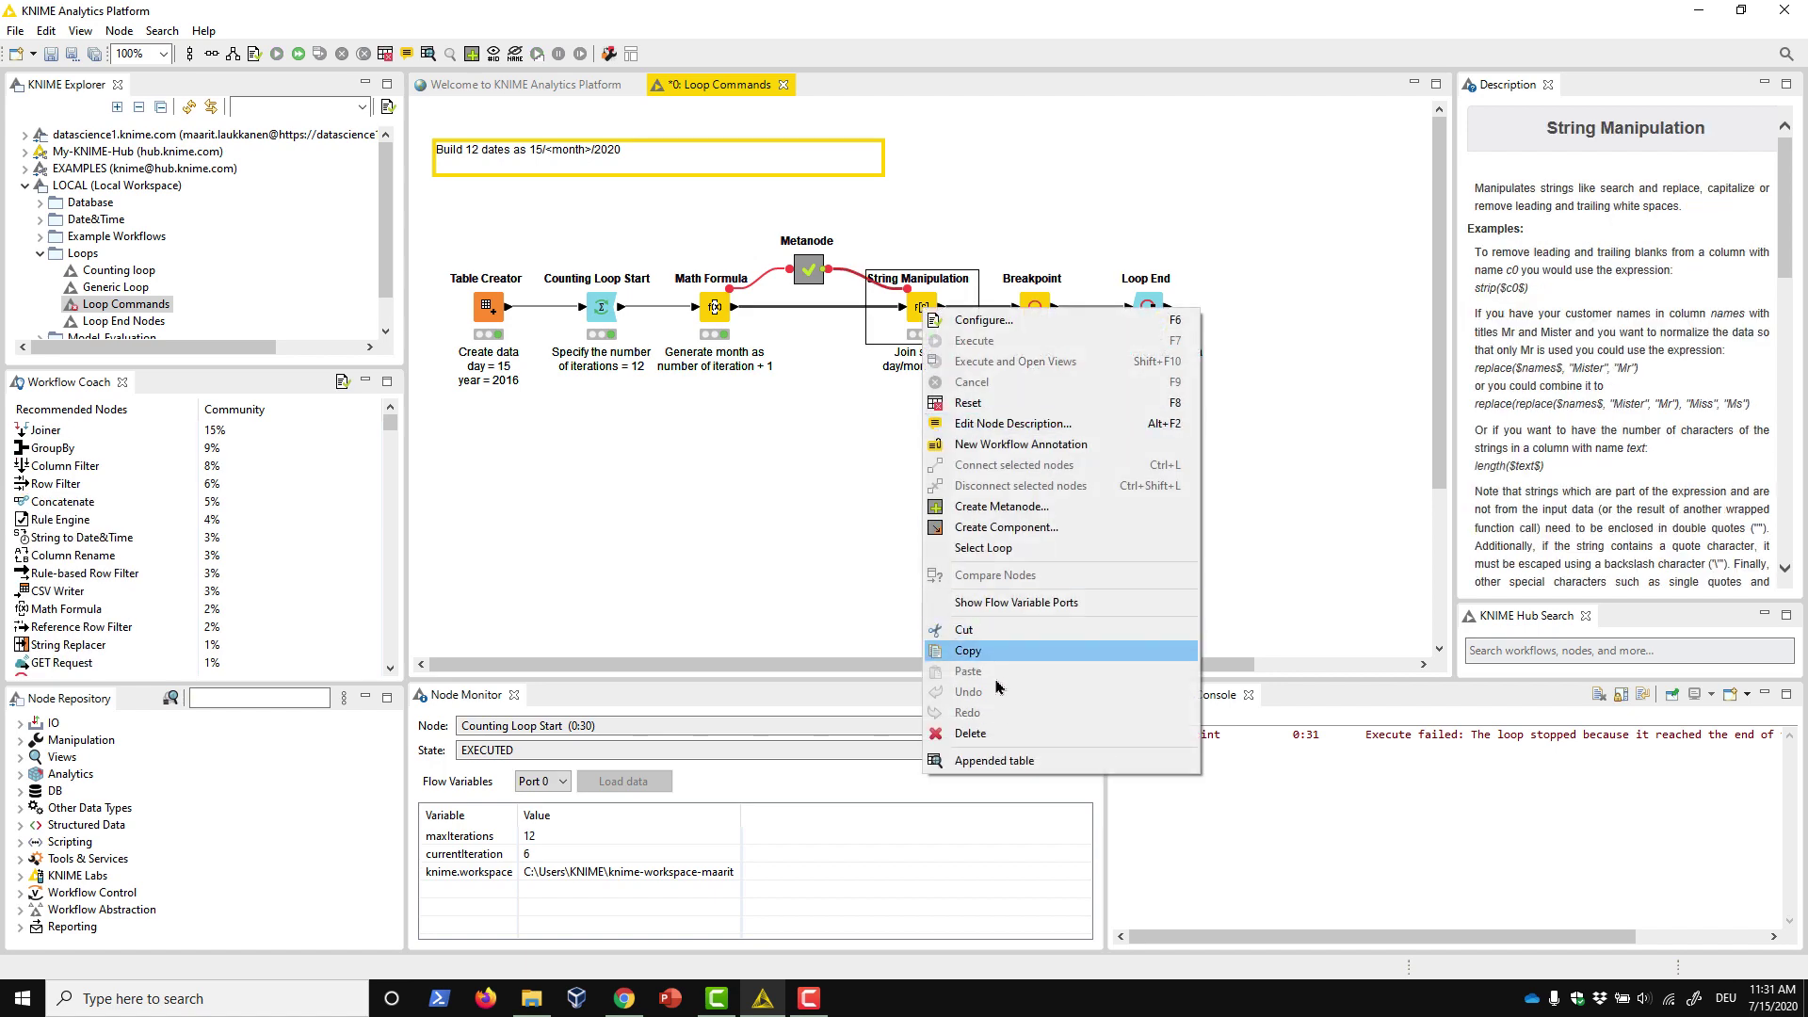
click(1006, 765)
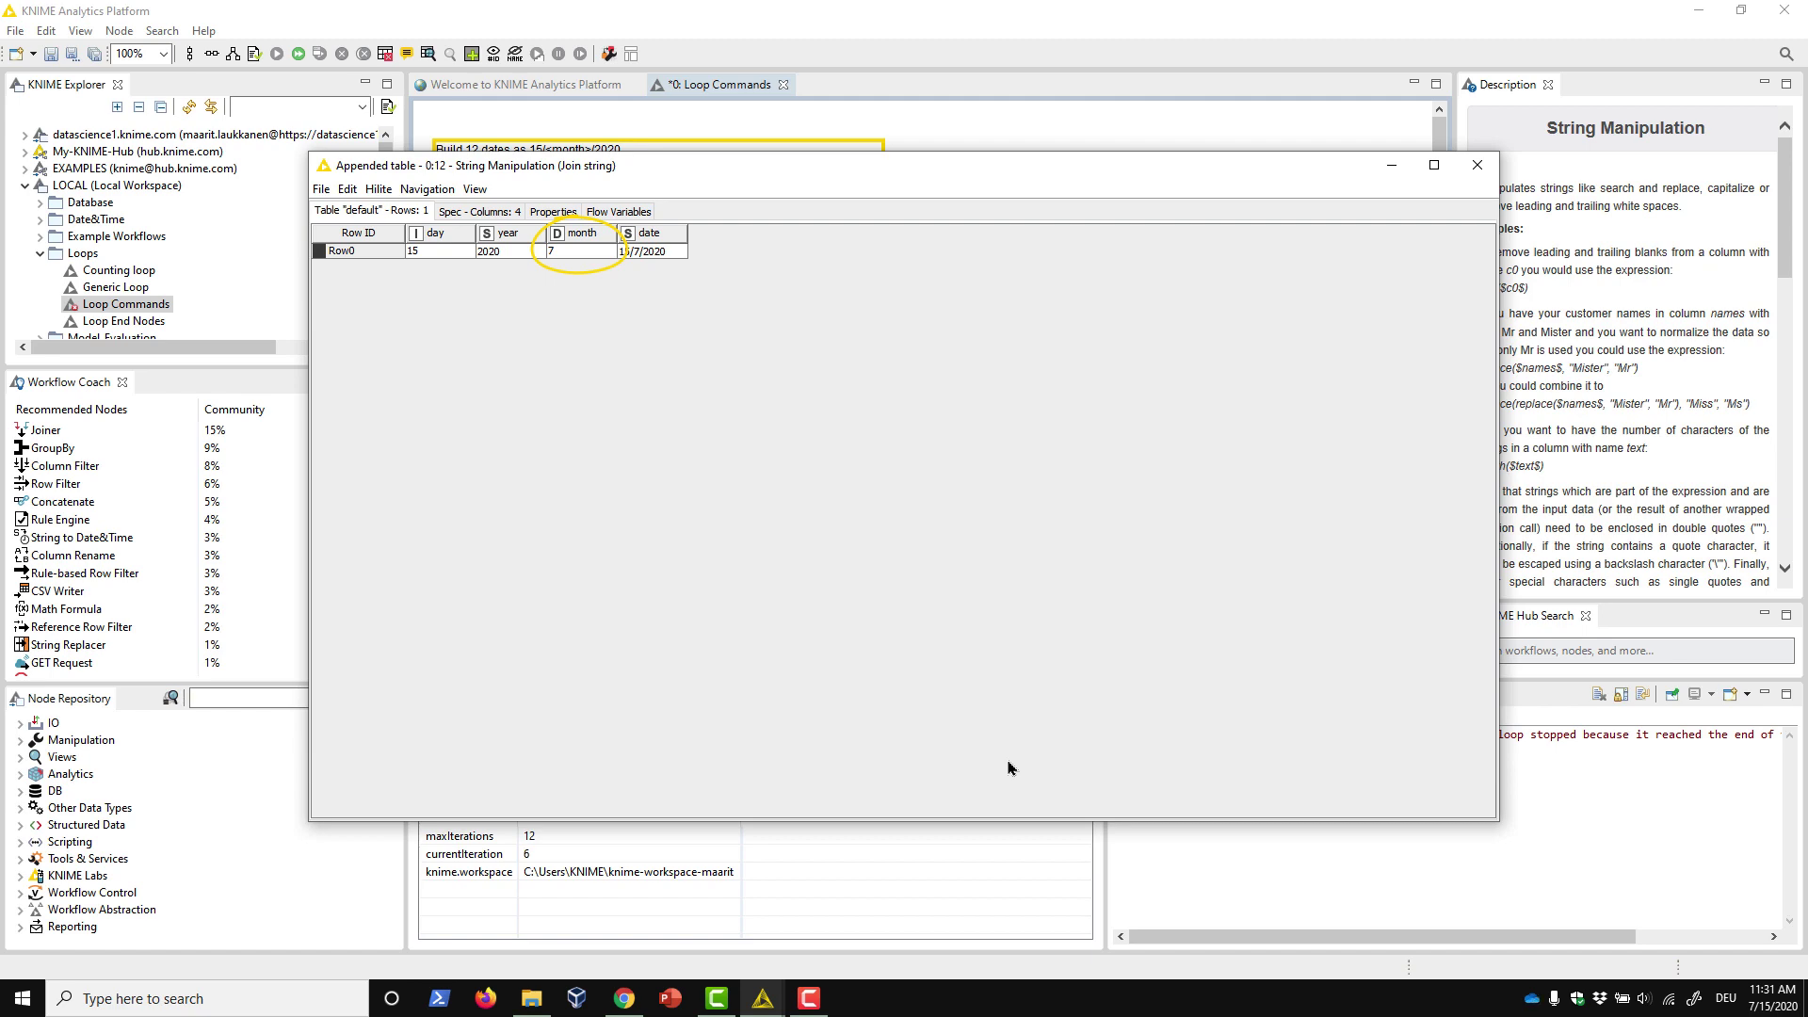
key(alt+F4)
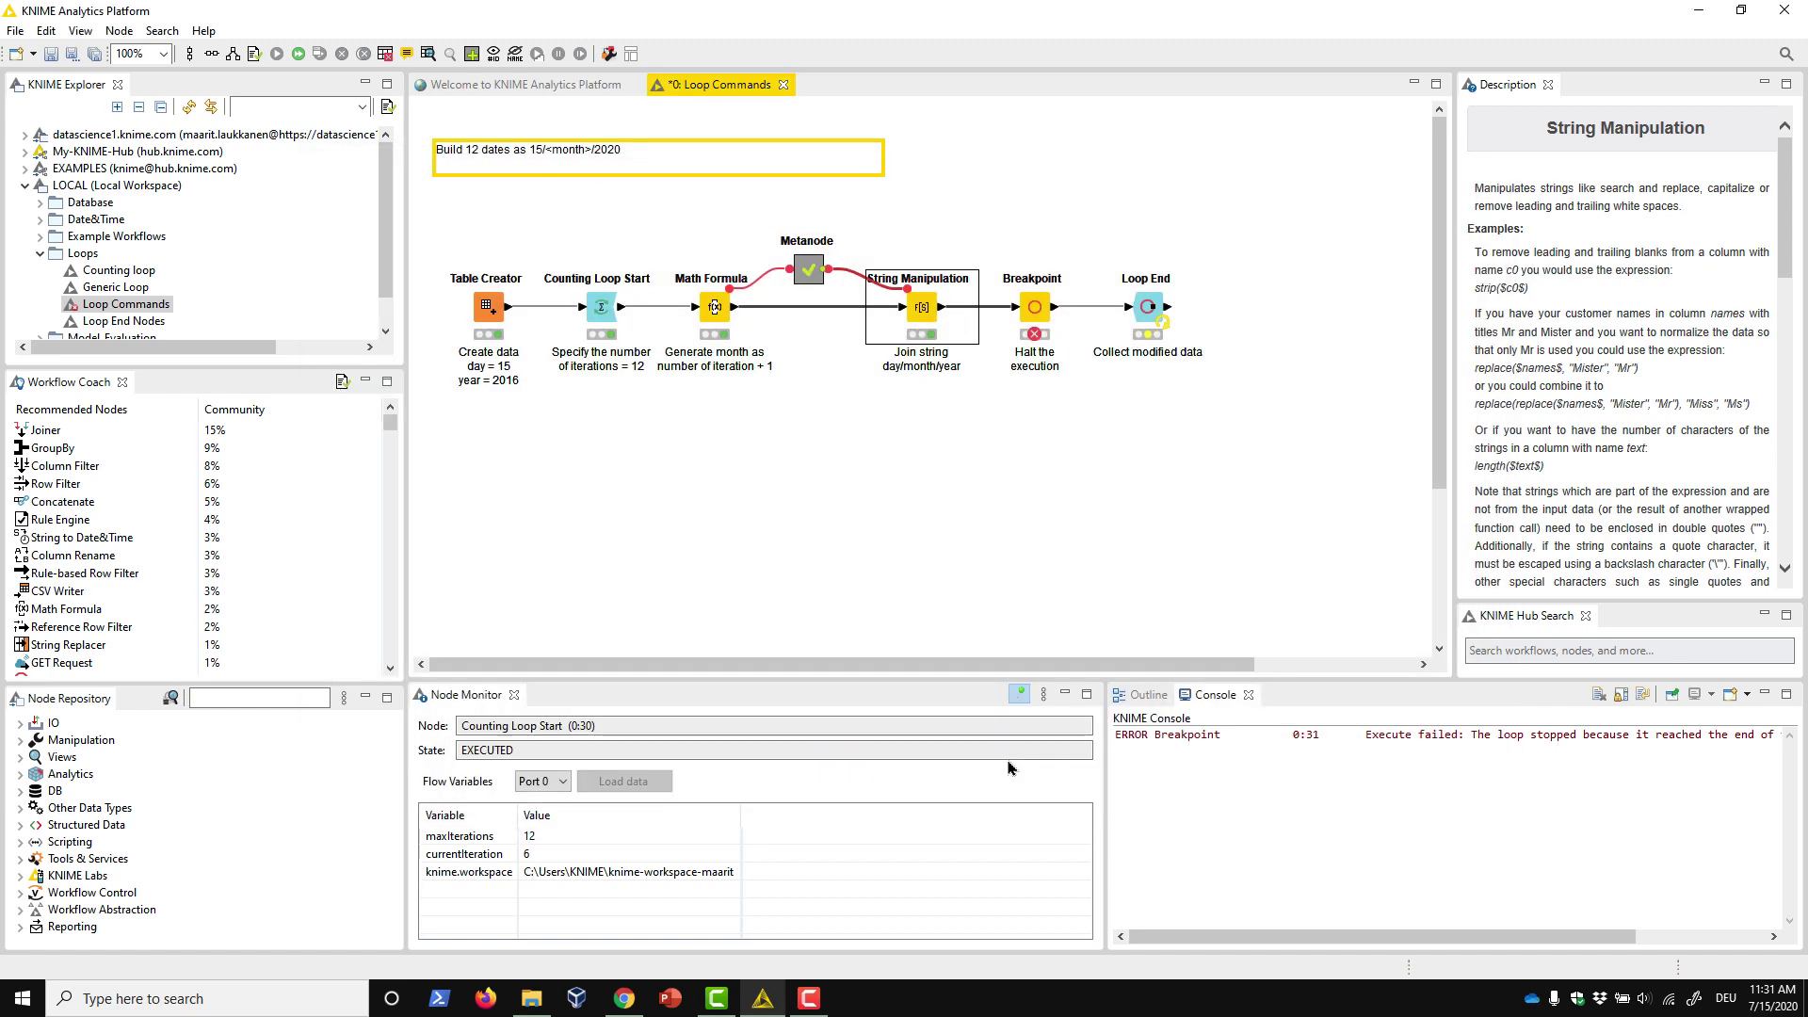
Step: Disable the breakpoint and re-execute Loop End so currentIteration runs through to 11
double_click(1033, 313)
click(860, 398)
click(819, 637)
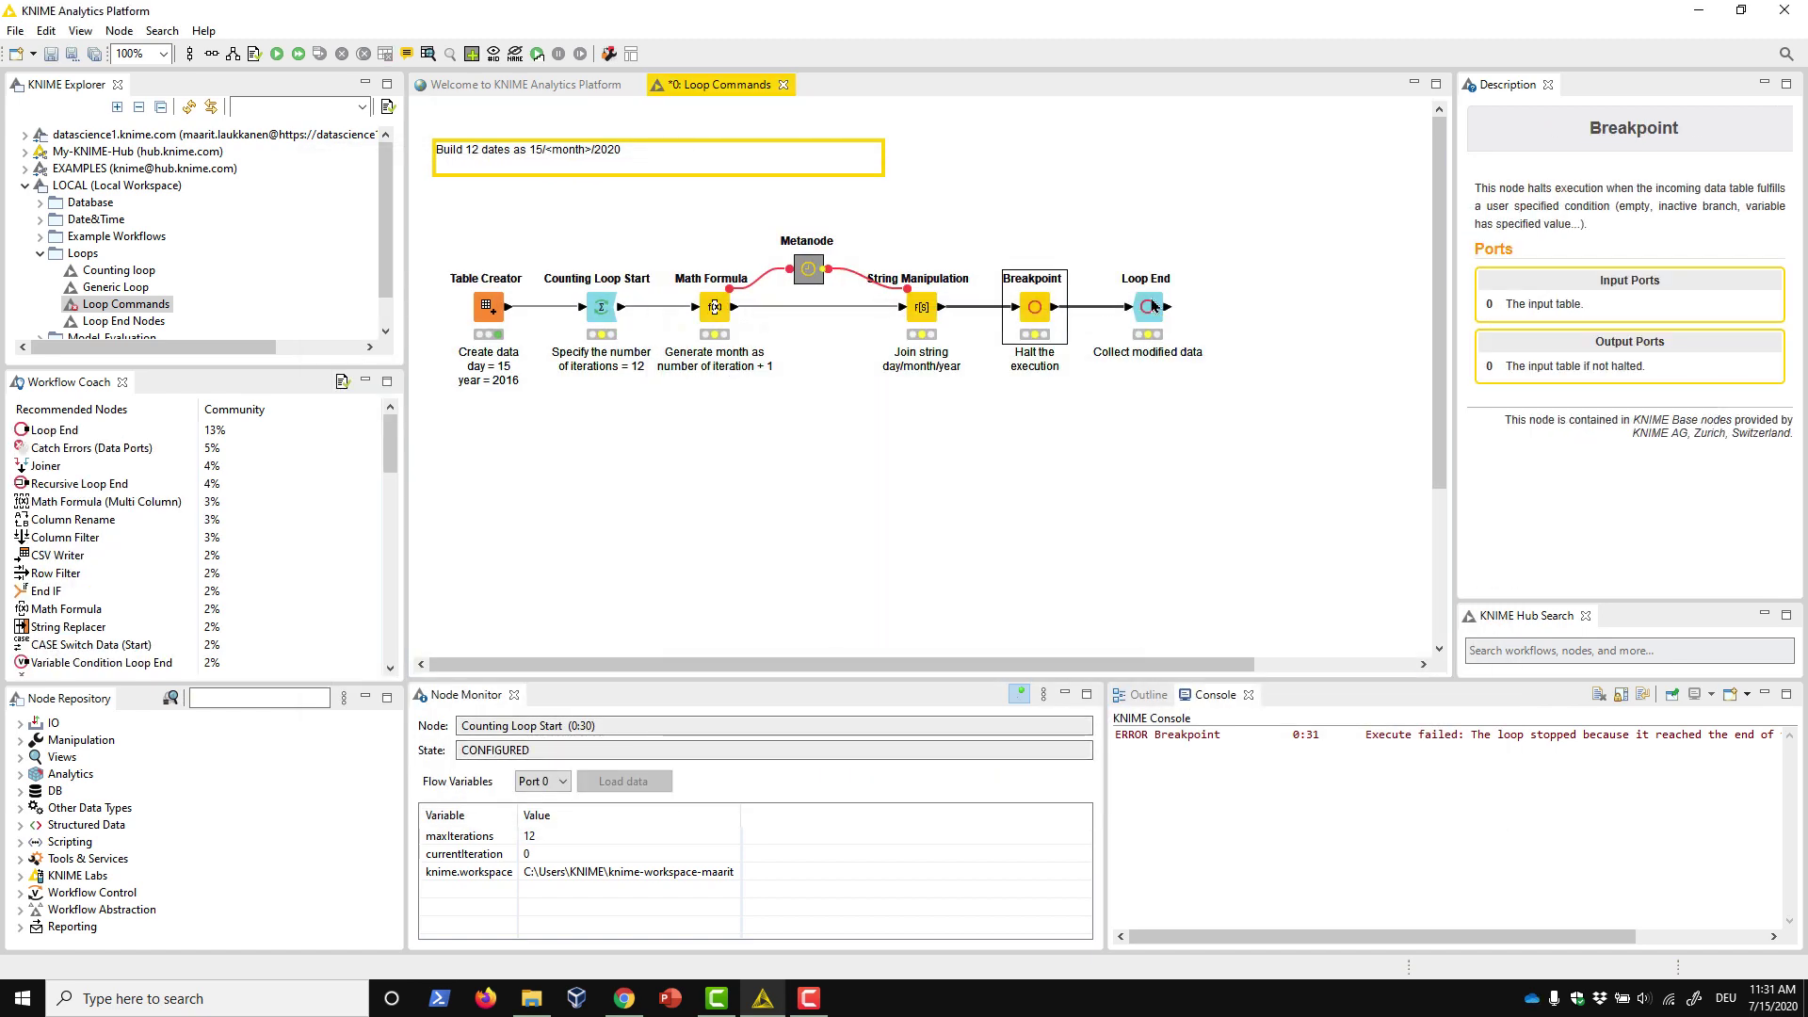
right_click(1153, 306)
click(1179, 338)
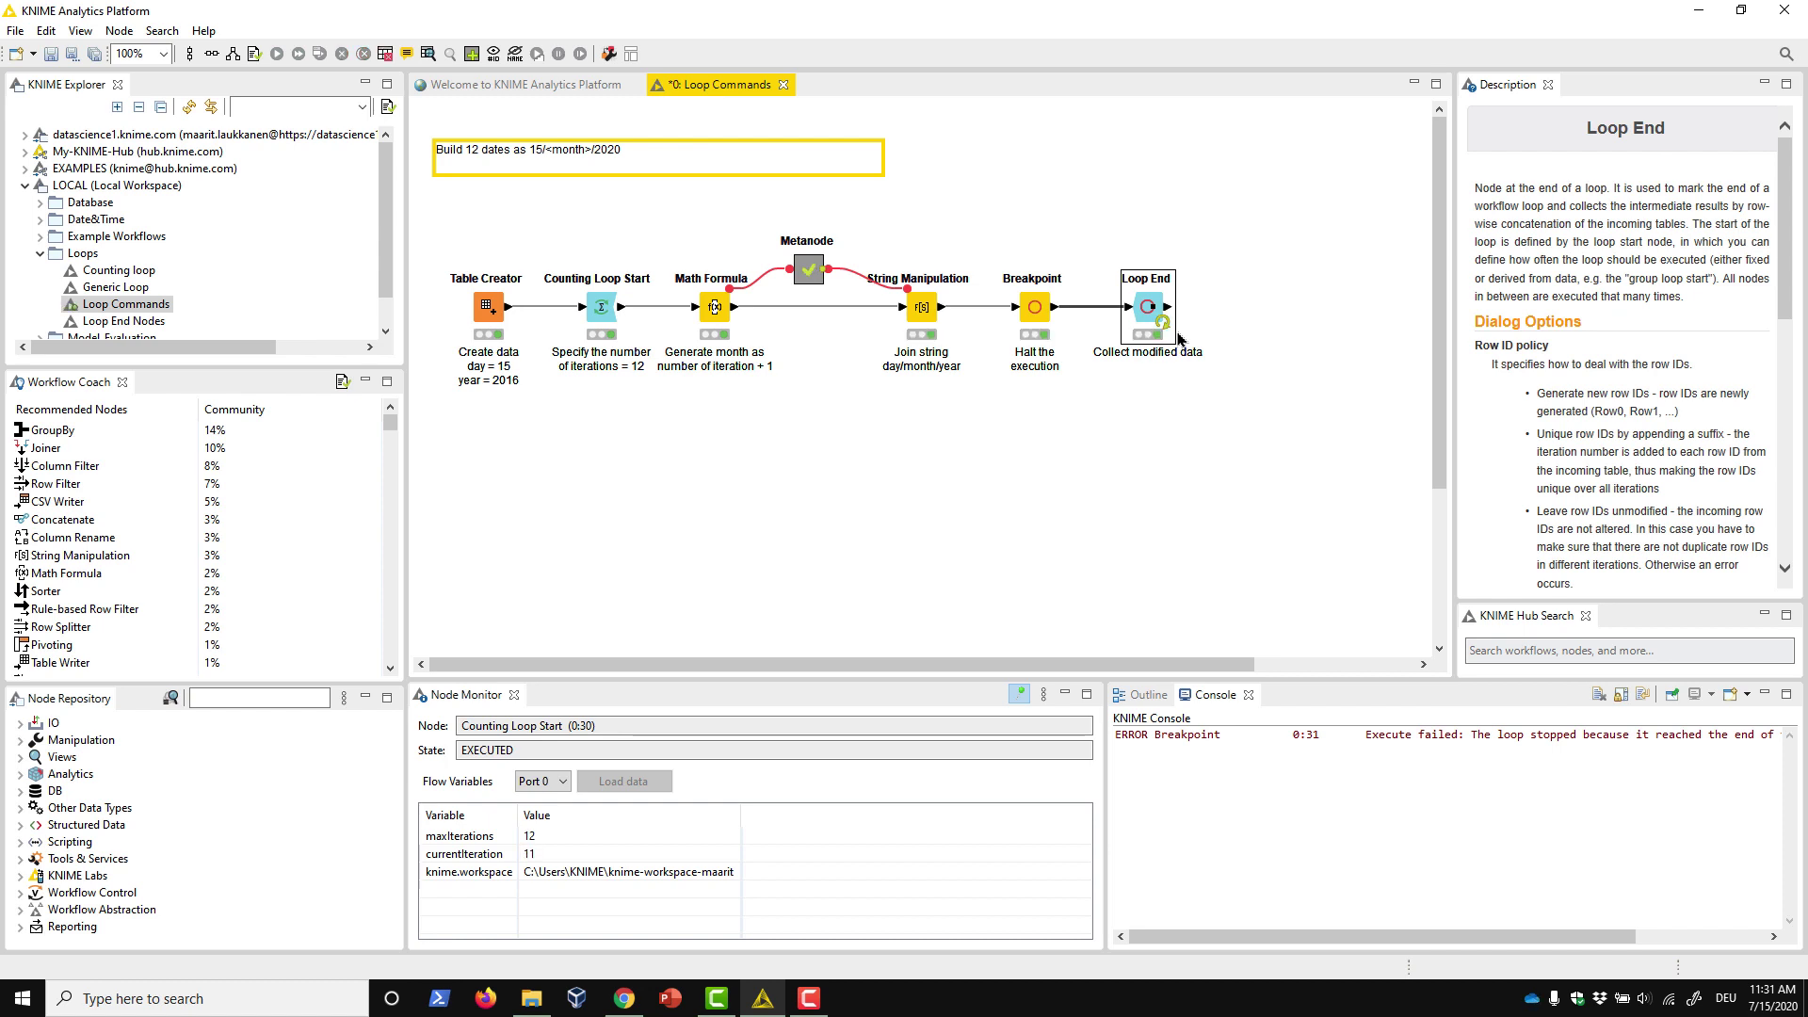